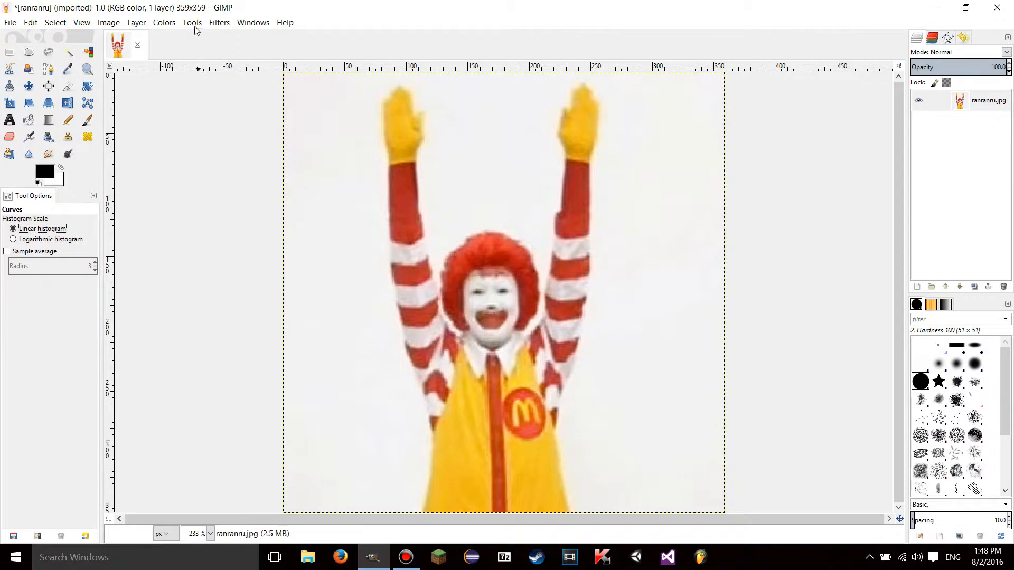
Launch the Curves adjustment on the clown photo from the Colors menu.
click(167, 23)
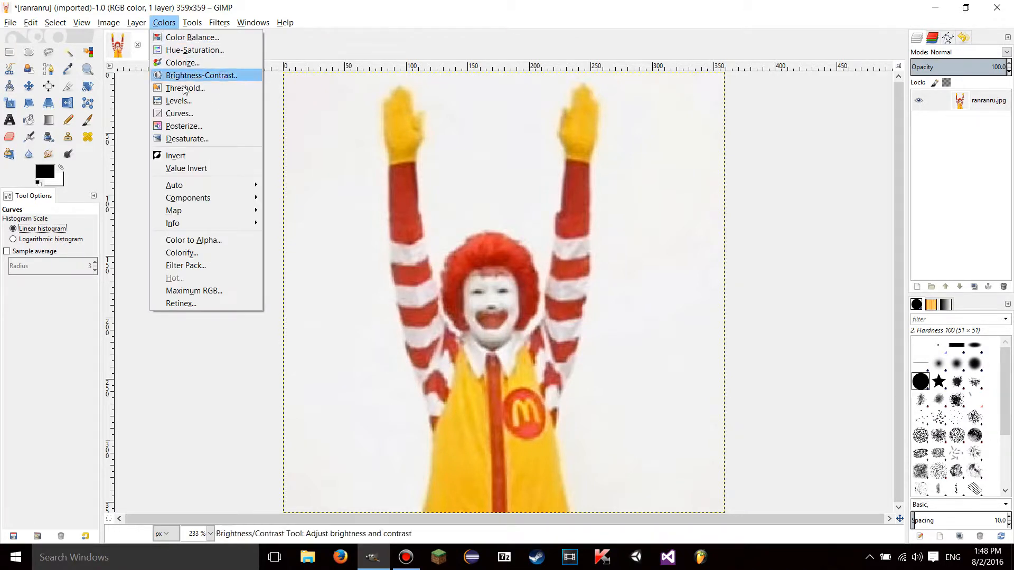
click(179, 113)
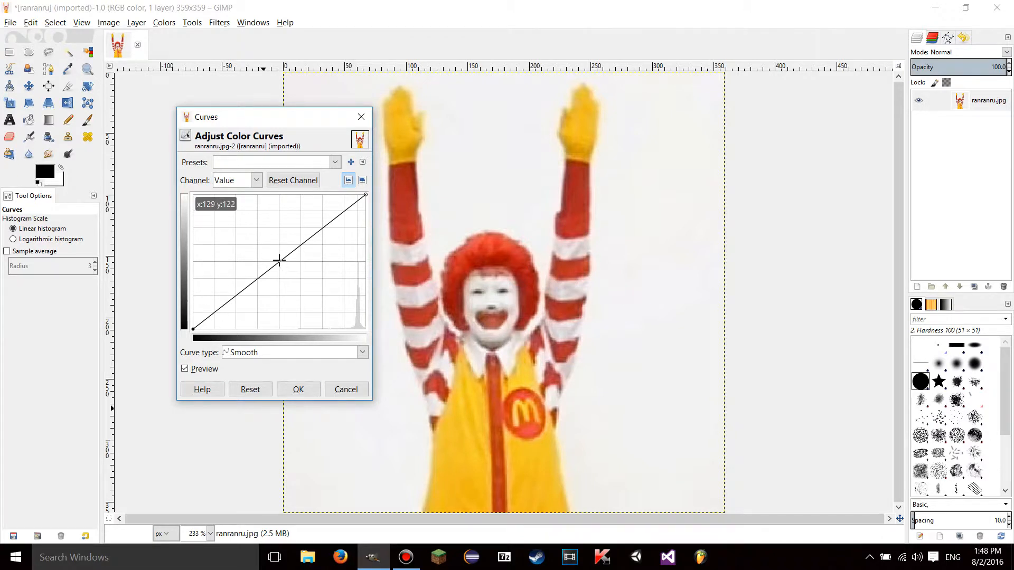
mouse_move(280, 262)
mouse_down()
mouse_move(281, 216)
mouse_move(271, 240)
mouse_move(246, 222)
mouse_up()
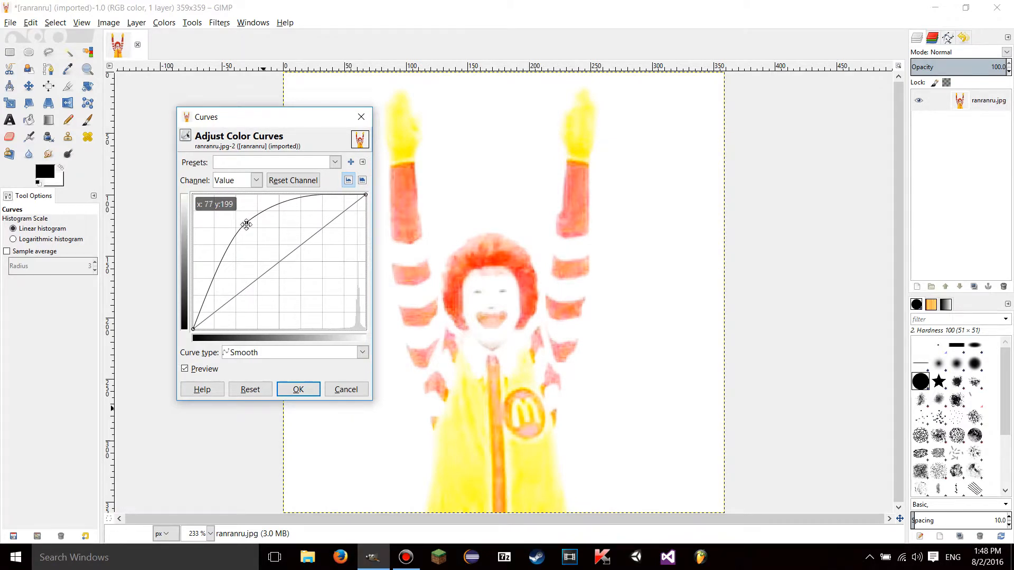
mouse_move(245, 225)
mouse_down()
mouse_move(256, 245)
mouse_move(233, 238)
mouse_move(237, 225)
mouse_move(294, 315)
mouse_move(267, 236)
mouse_move(255, 309)
mouse_move(281, 323)
mouse_move(328, 324)
mouse_up()
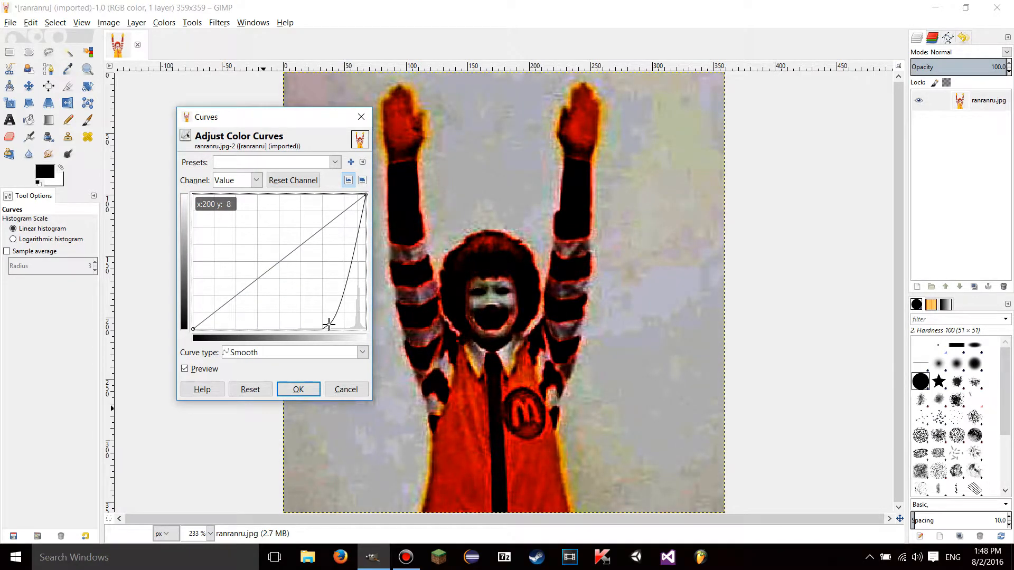
mouse_move(328, 323)
mouse_down()
mouse_move(211, 226)
mouse_move(213, 216)
mouse_up()
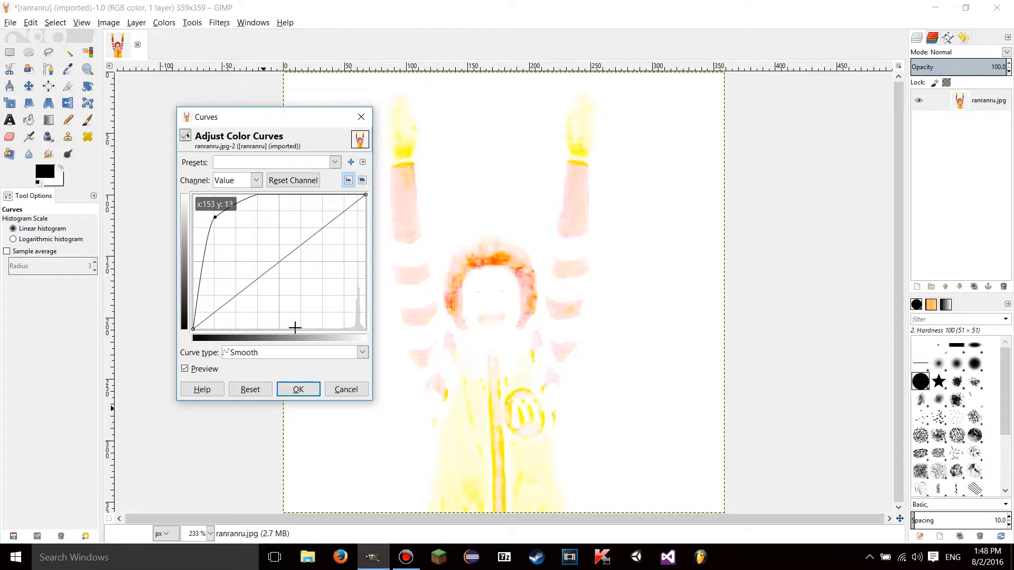
click(249, 389)
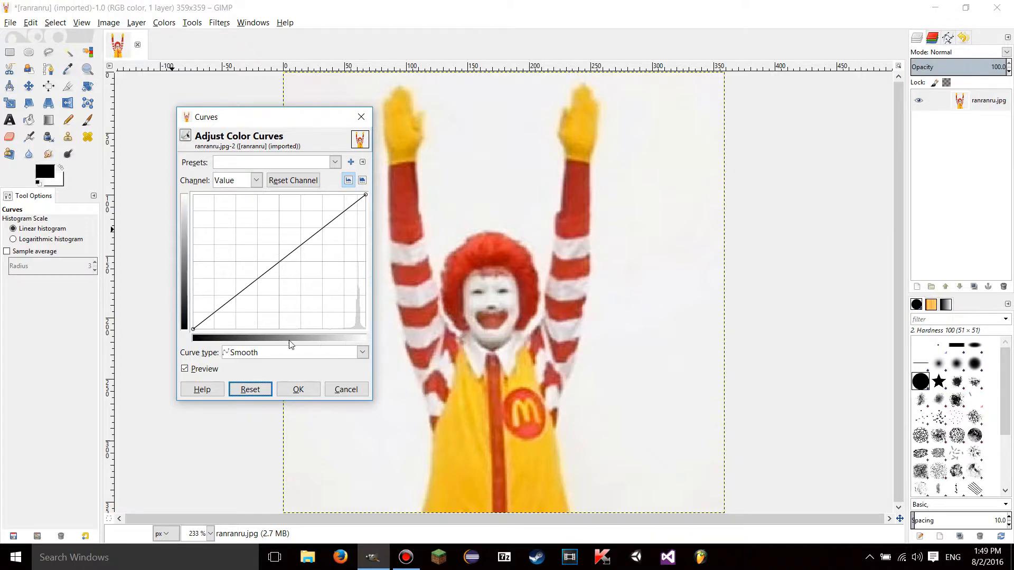
Pull the curve centre down, shift the shadow end right and add a point near the top for extreme contrast.
click(280, 258)
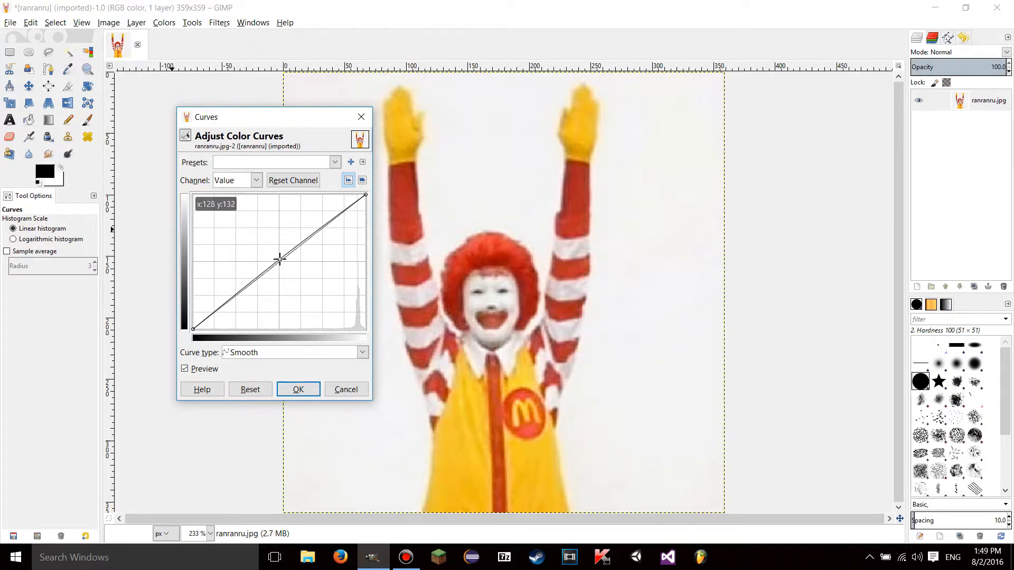
drag(280, 259, 284, 337)
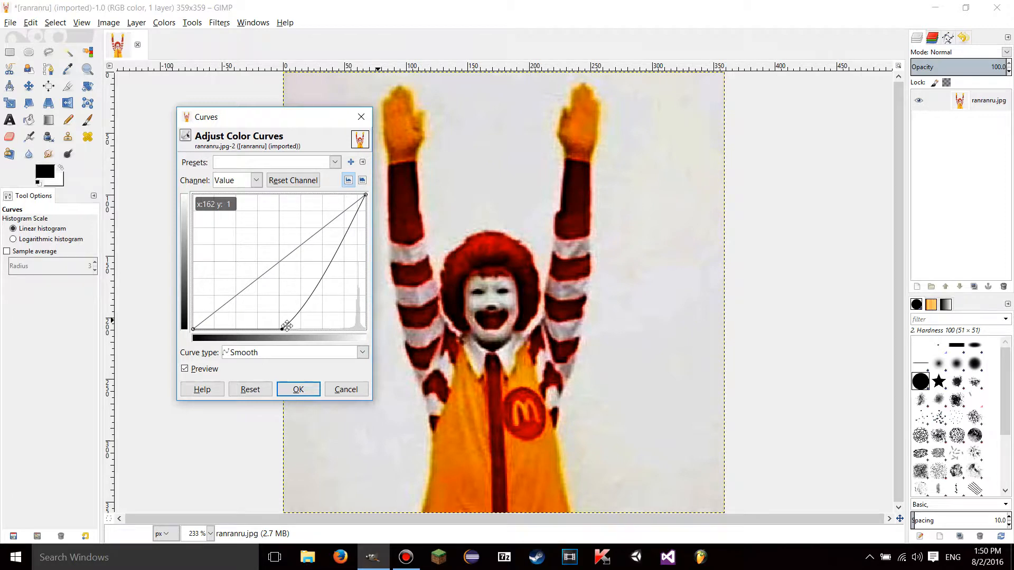
drag(282, 327, 313, 329)
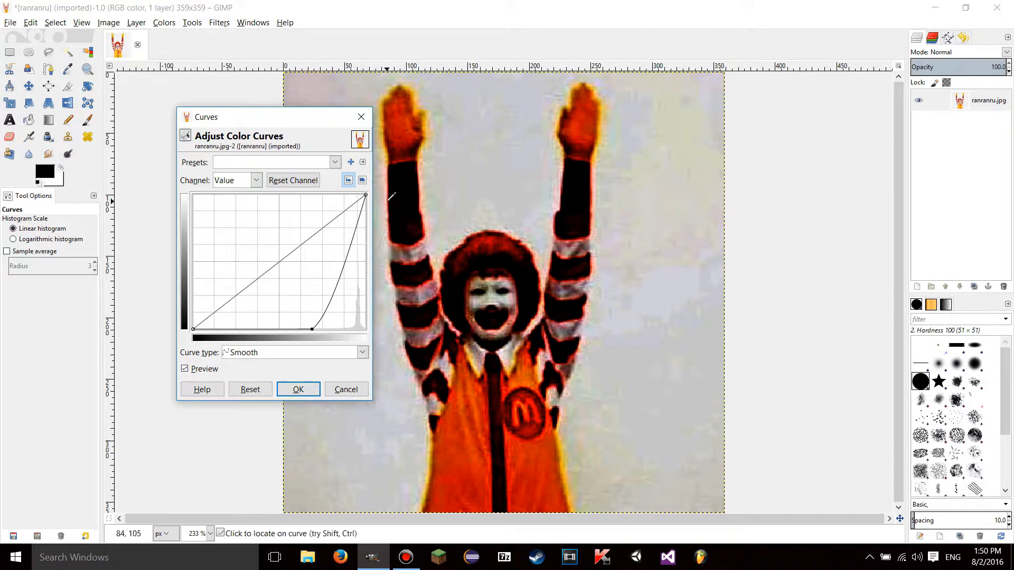
click(355, 205)
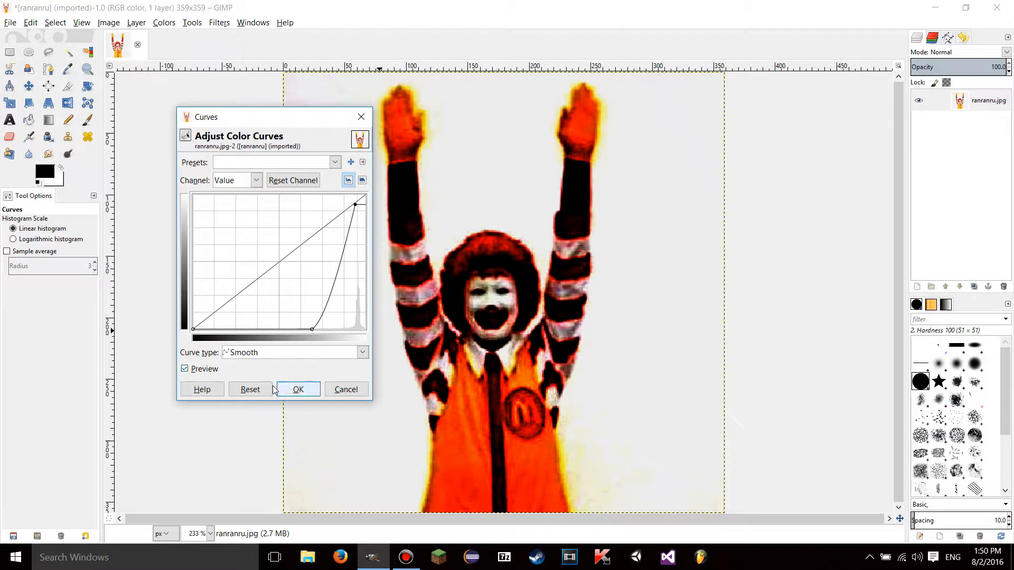
Reset the harsh curve, then bow the Value curve upward to brighten the photo strongly.
click(250, 389)
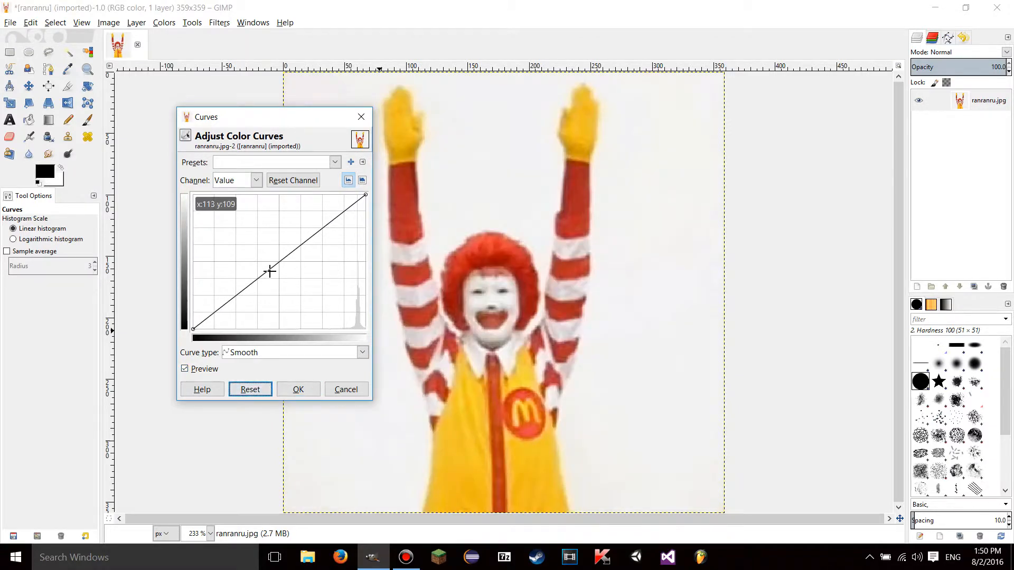
click(273, 267)
drag(272, 260, 270, 221)
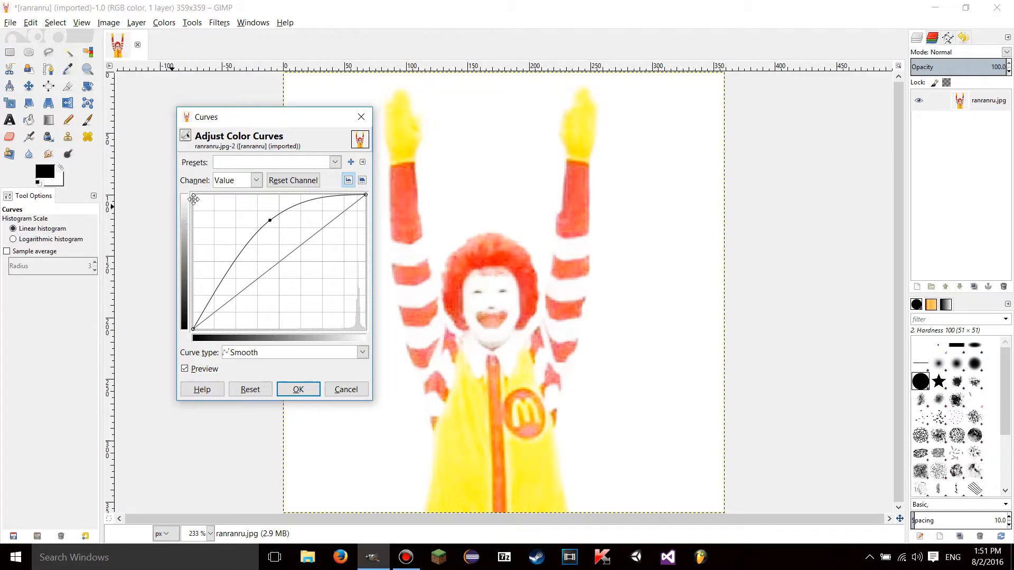
Raise a curve point to brighten, toggle Preview to compare with the original, then reset the curve.
click(242, 390)
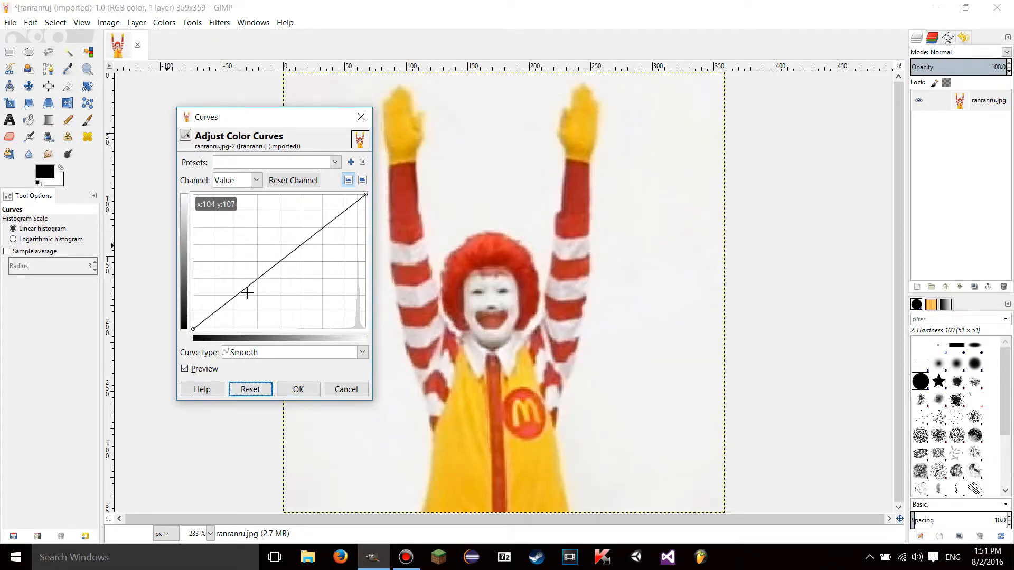
click(254, 224)
click(194, 371)
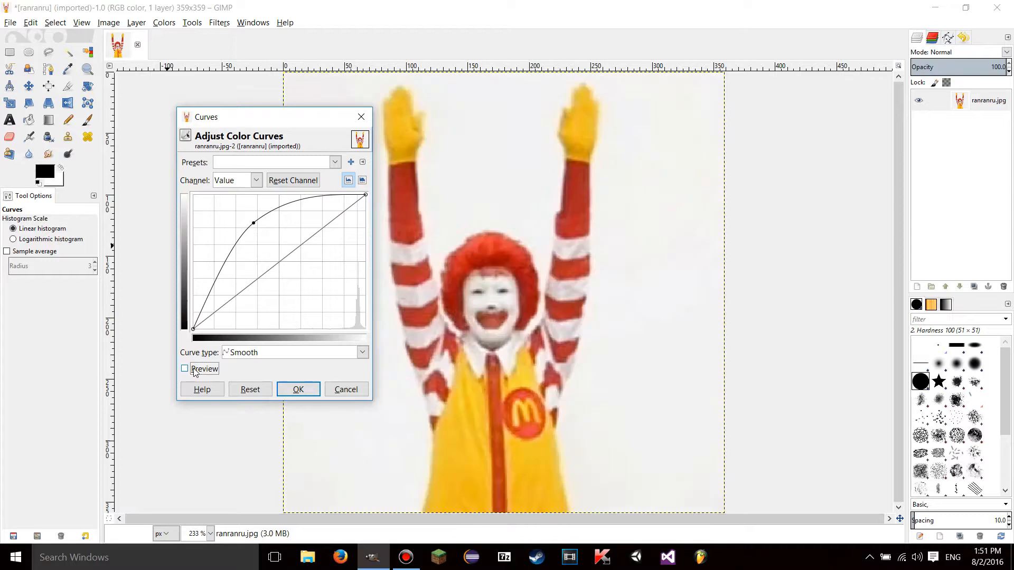
click(195, 370)
click(249, 389)
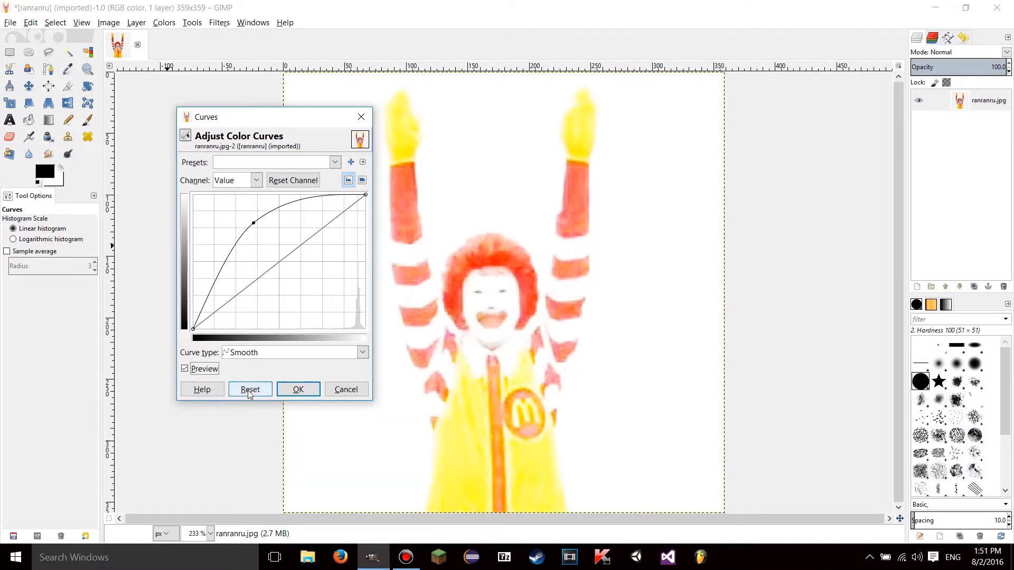
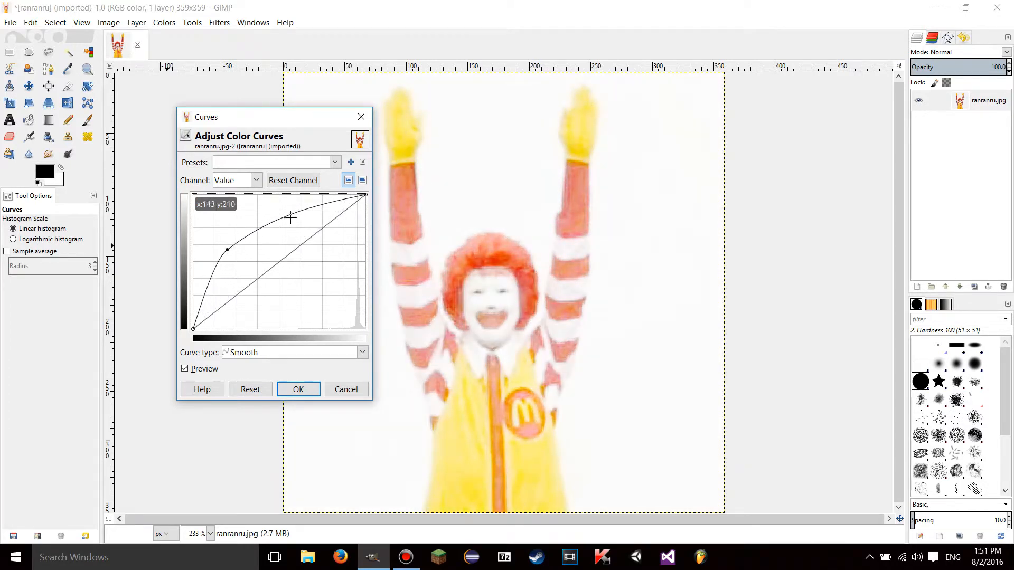
Bend the Value curve to invert and posterize the colours, then reset it to the diagonal.
drag(290, 217, 325, 280)
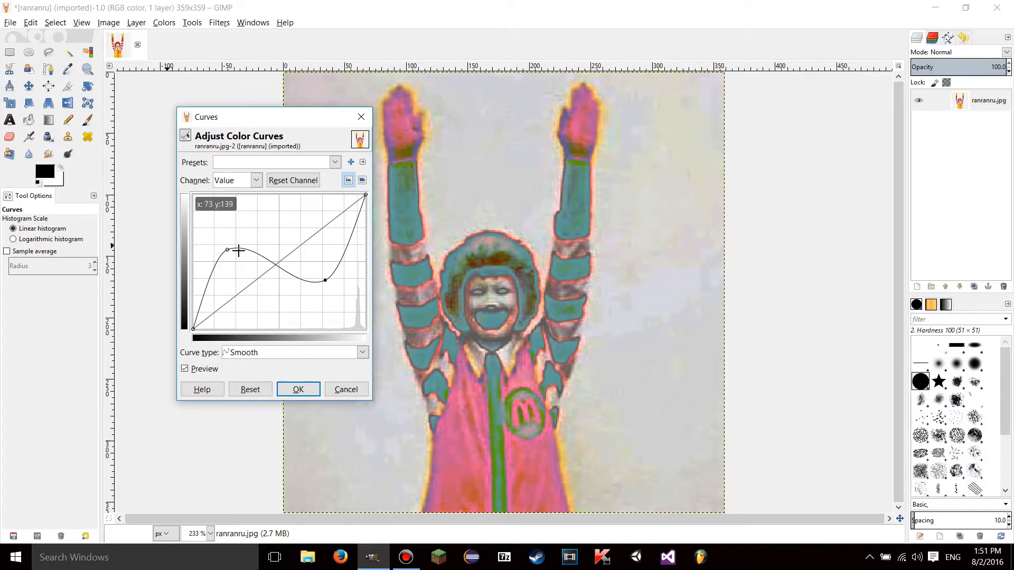
drag(226, 251, 236, 246)
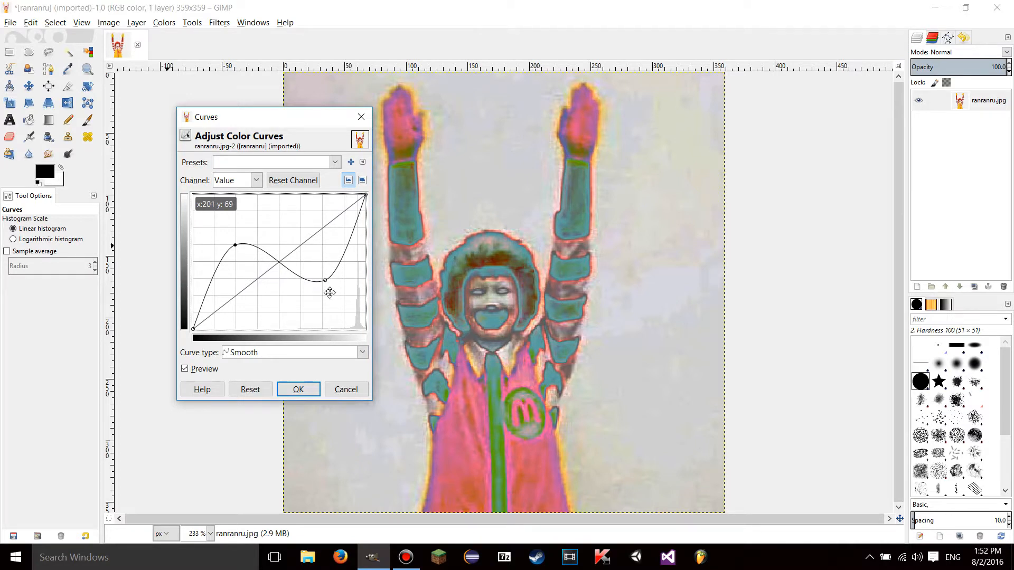
click(257, 396)
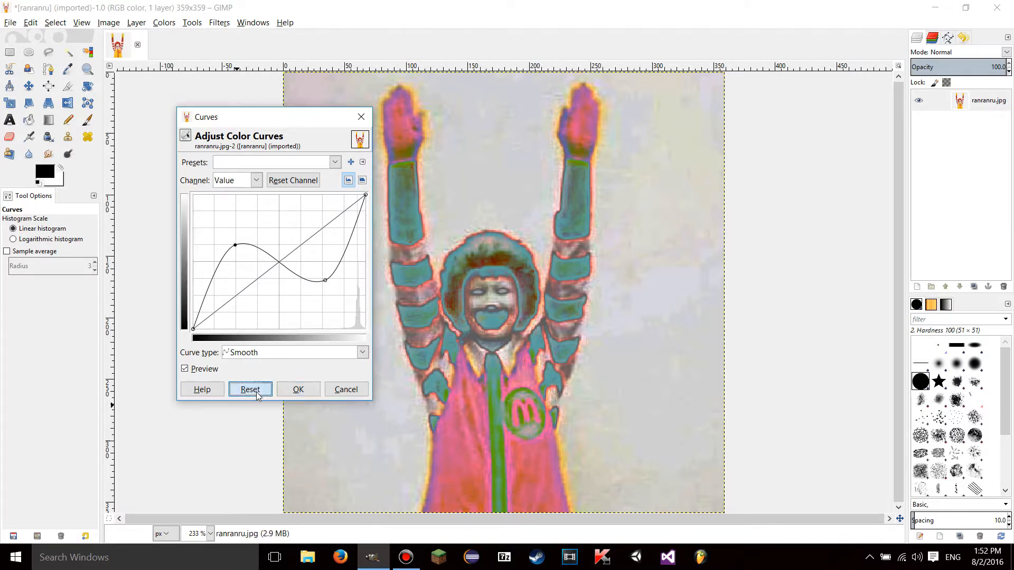
Drag several points into a wild S-curve with dips and peaks, then reset to a straight diagonal.
drag(213, 314, 212, 286)
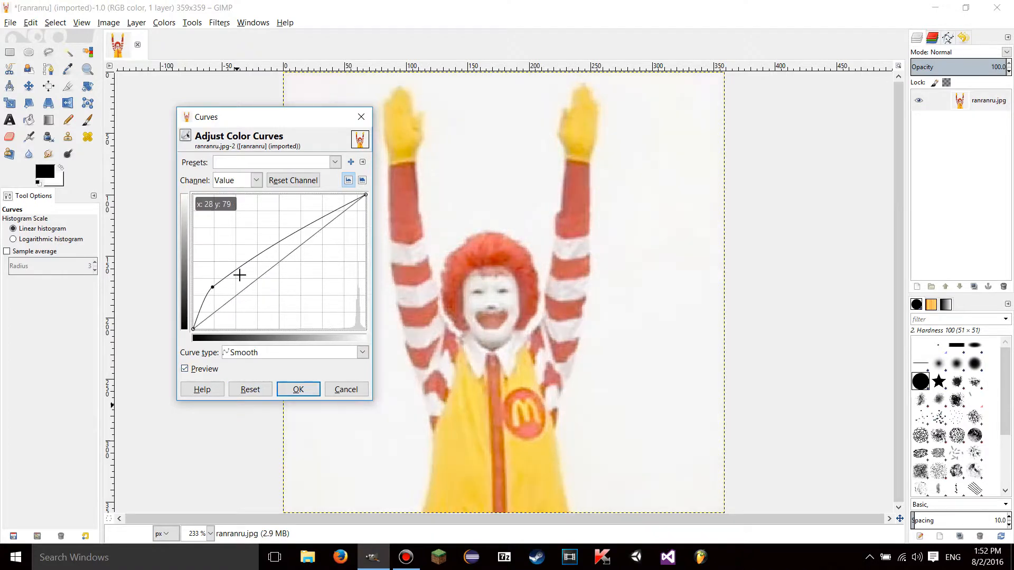
mouse_move(309, 230)
mouse_down()
mouse_move(318, 316)
mouse_move(261, 265)
mouse_move(262, 242)
mouse_up()
drag(356, 246, 340, 207)
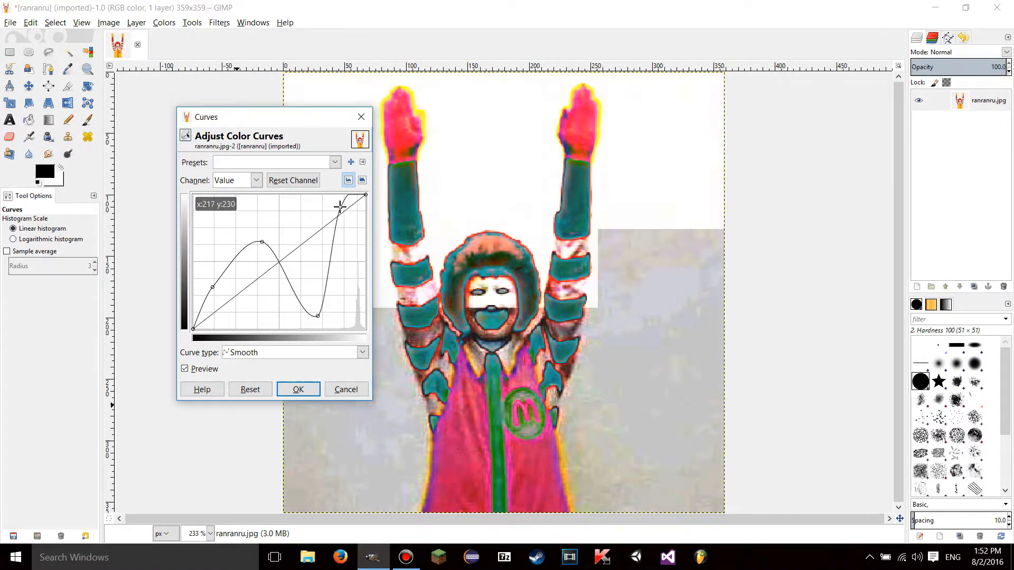
drag(279, 249, 275, 302)
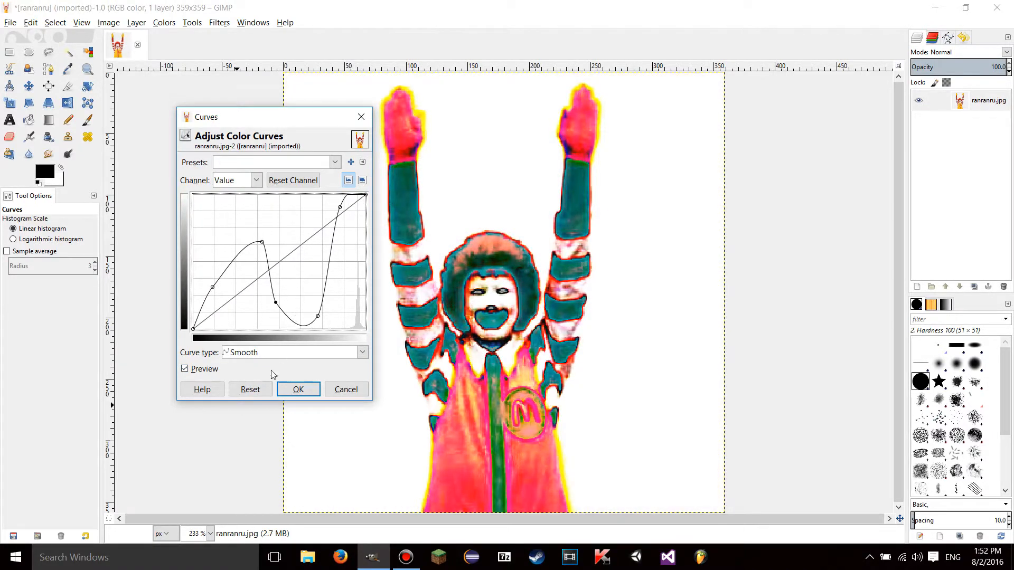
click(250, 389)
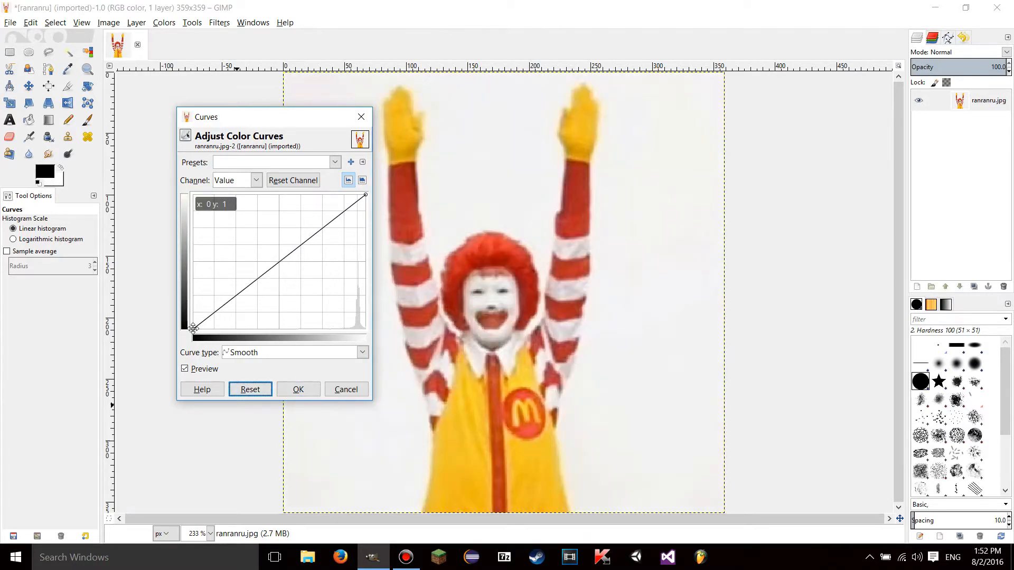
mouse_move(194, 326)
mouse_down()
mouse_move(240, 227)
mouse_move(366, 194)
mouse_up()
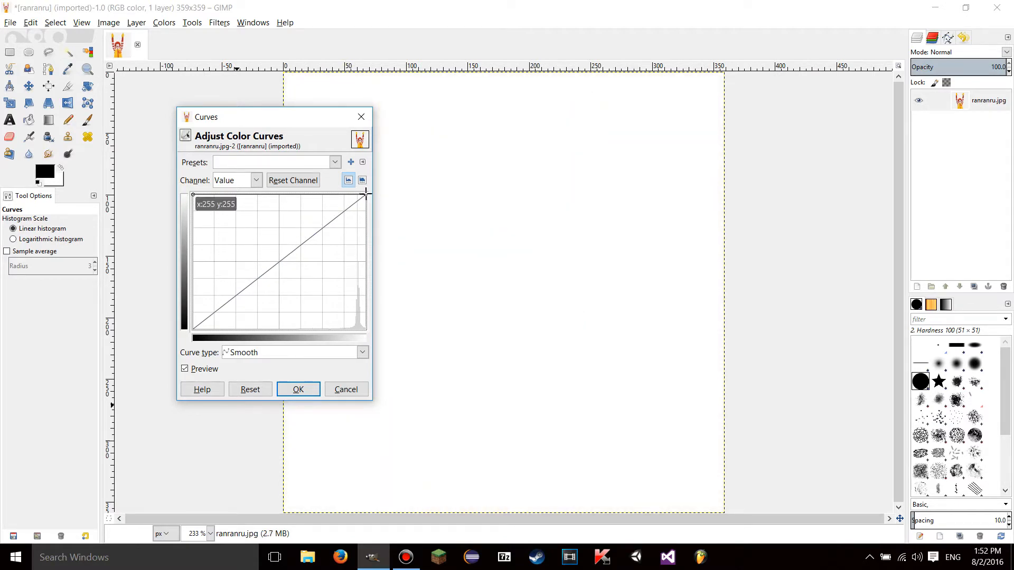
drag(366, 193, 367, 327)
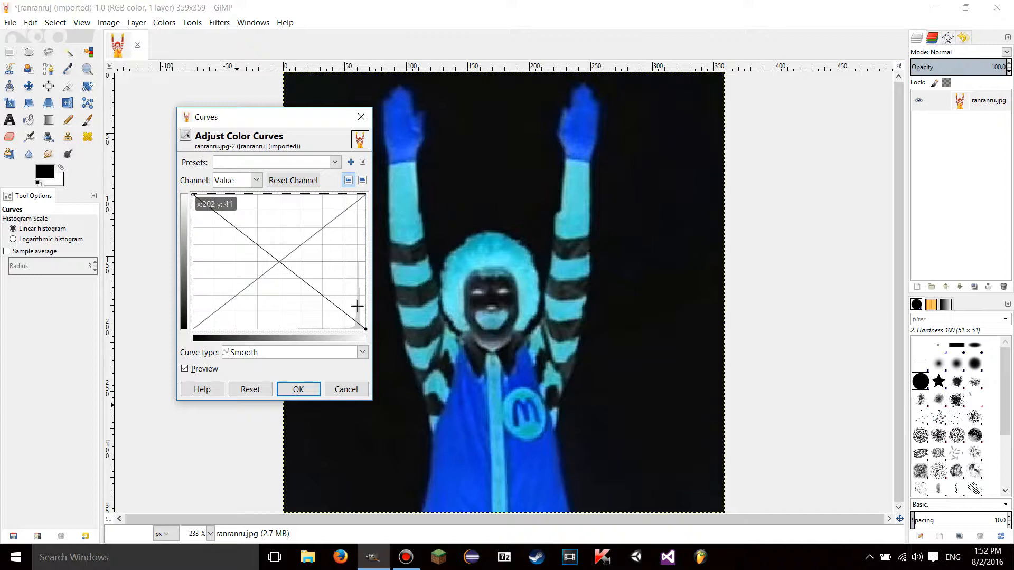
click(246, 394)
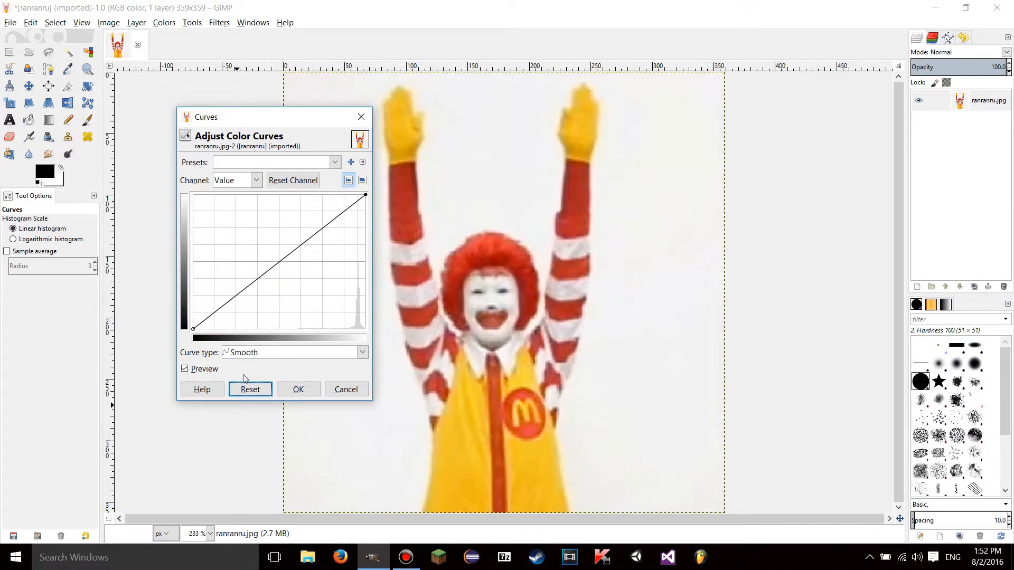
click(235, 181)
click(316, 162)
click(314, 163)
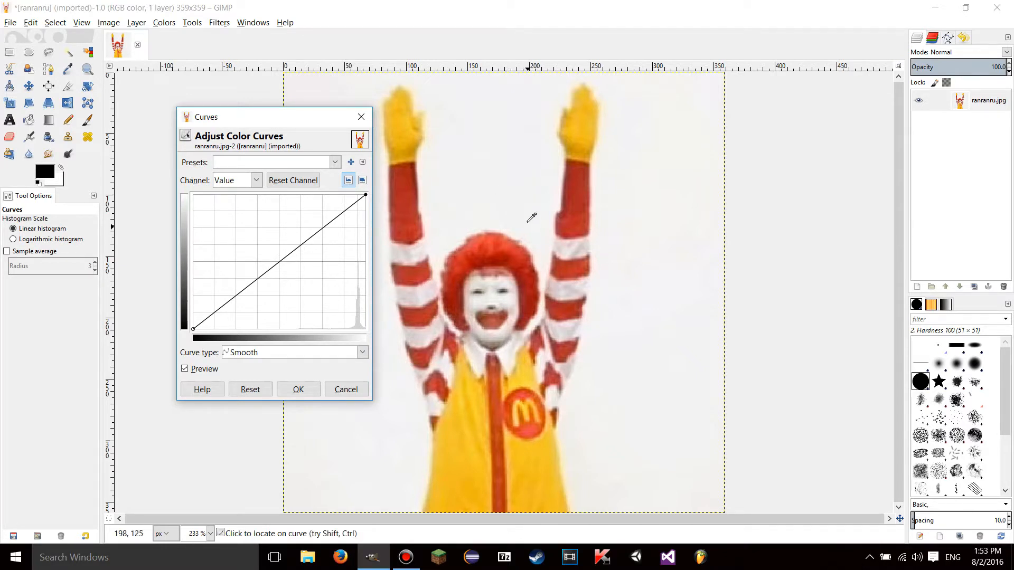
Sample a photo pixel onto the Curves graph and toggle Sample average on then off.
click(512, 296)
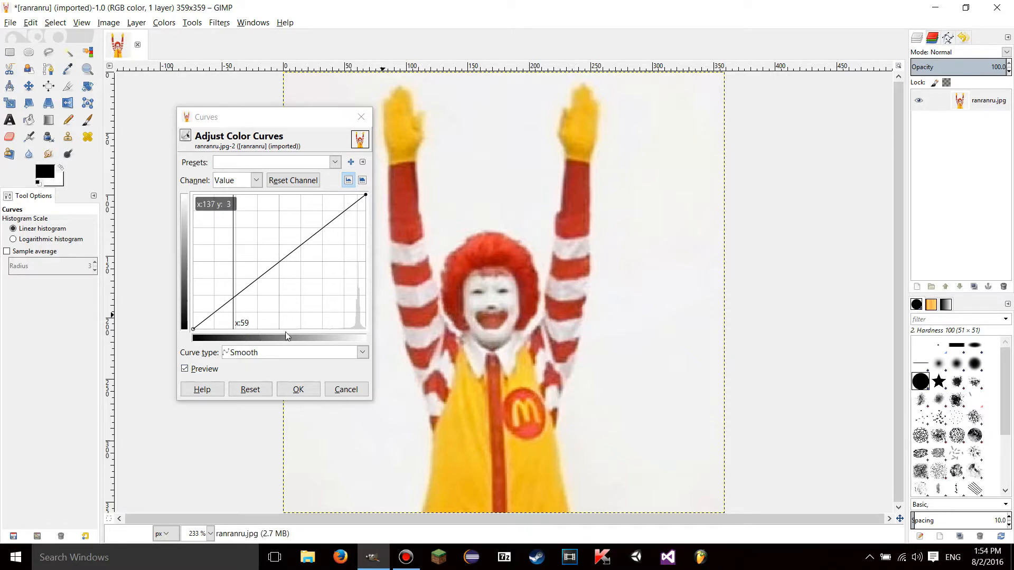
click(12, 254)
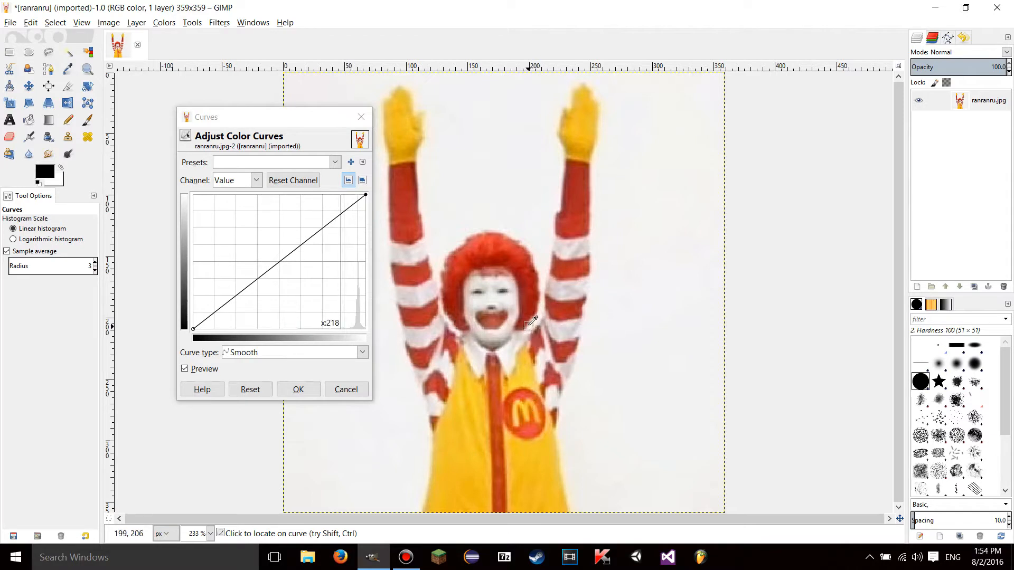
click(248, 389)
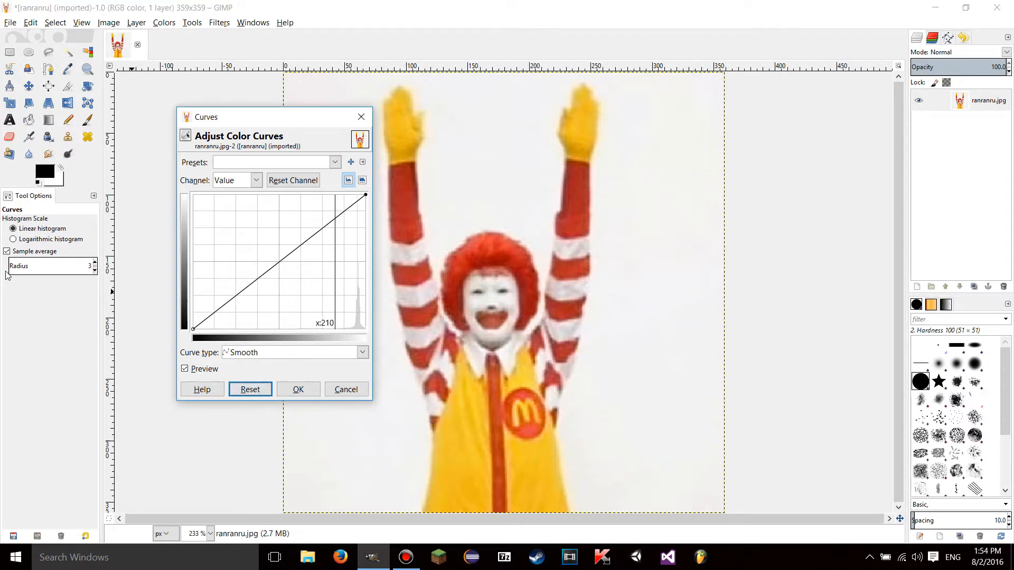
click(6, 251)
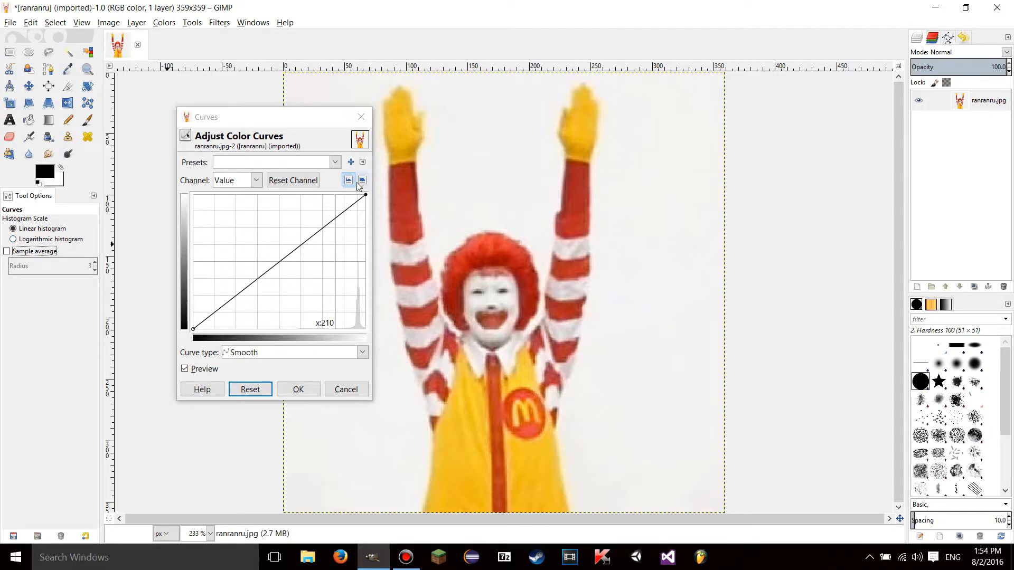
Compare the logarithmic and linear histogram scales behind the curve.
click(23, 240)
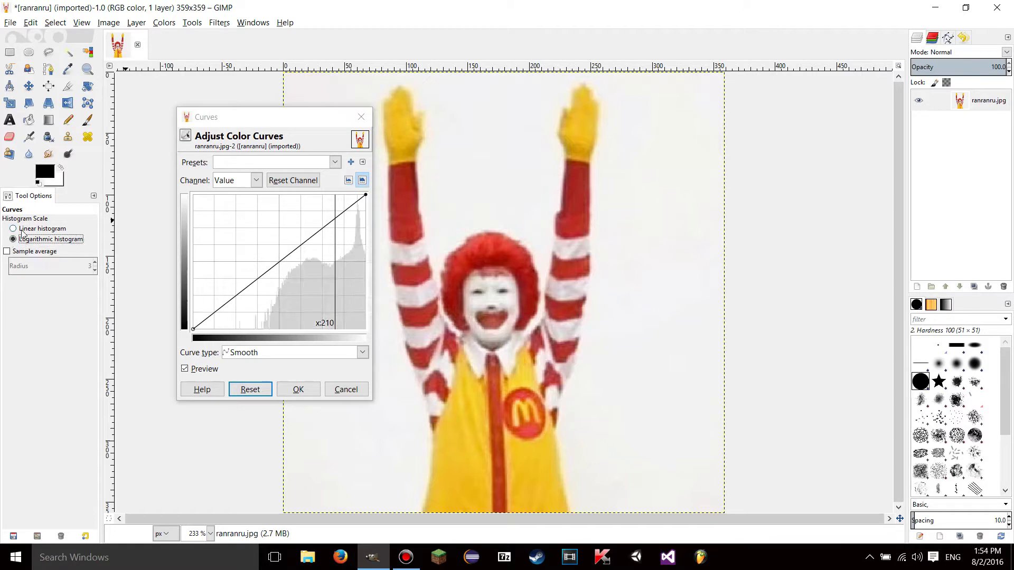
click(362, 181)
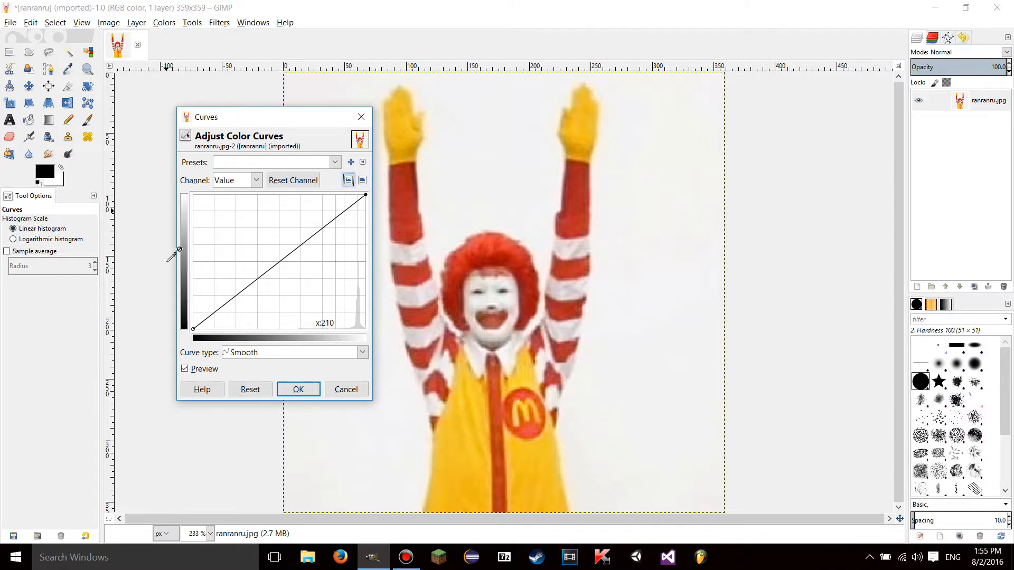
click(23, 239)
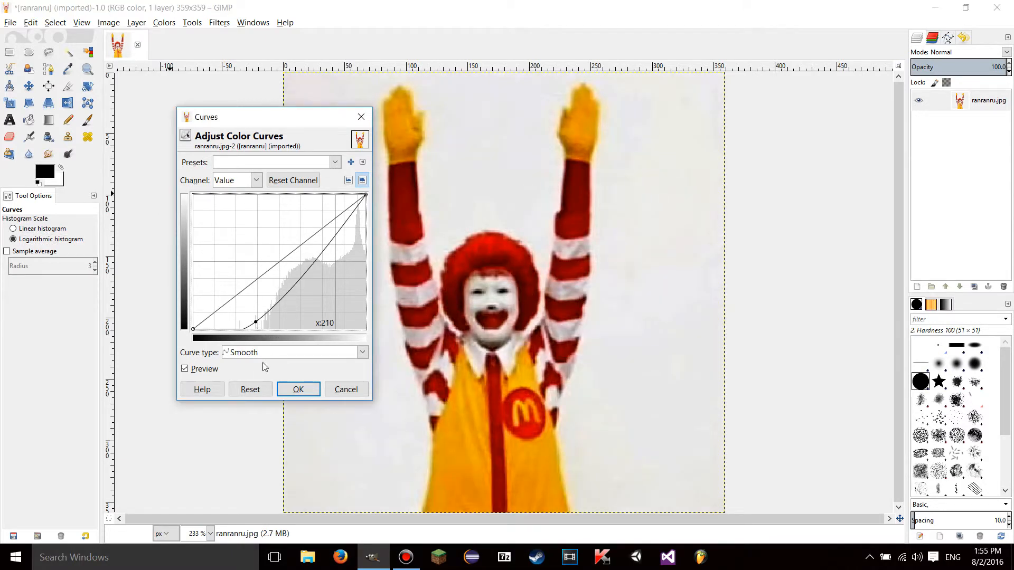
Reset the curve and sample two different spots of the photo onto the graph.
click(249, 389)
click(507, 287)
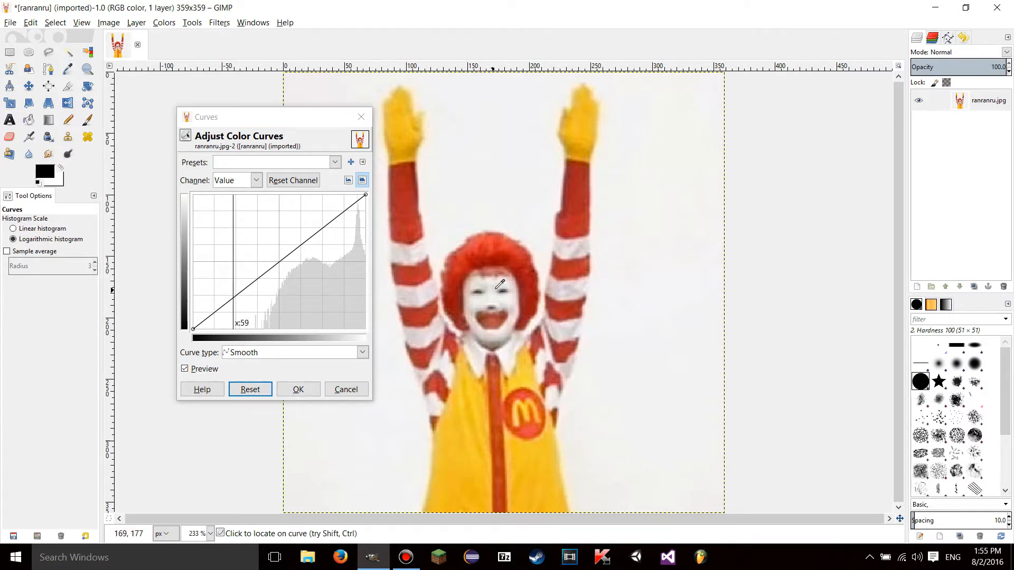
click(507, 287)
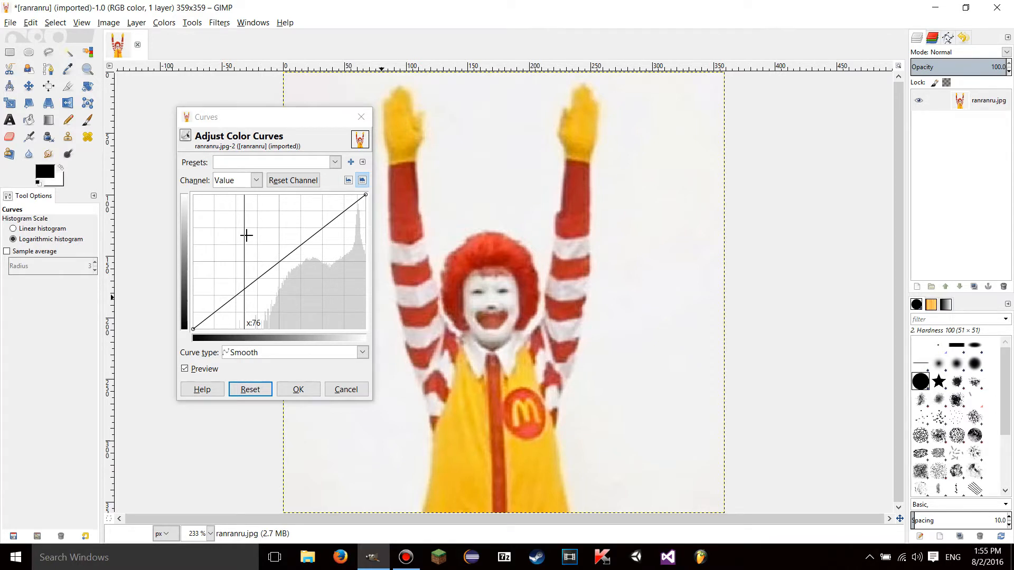
Toggle the histogram between logarithmic and linear, finishing on the linear scale.
click(243, 386)
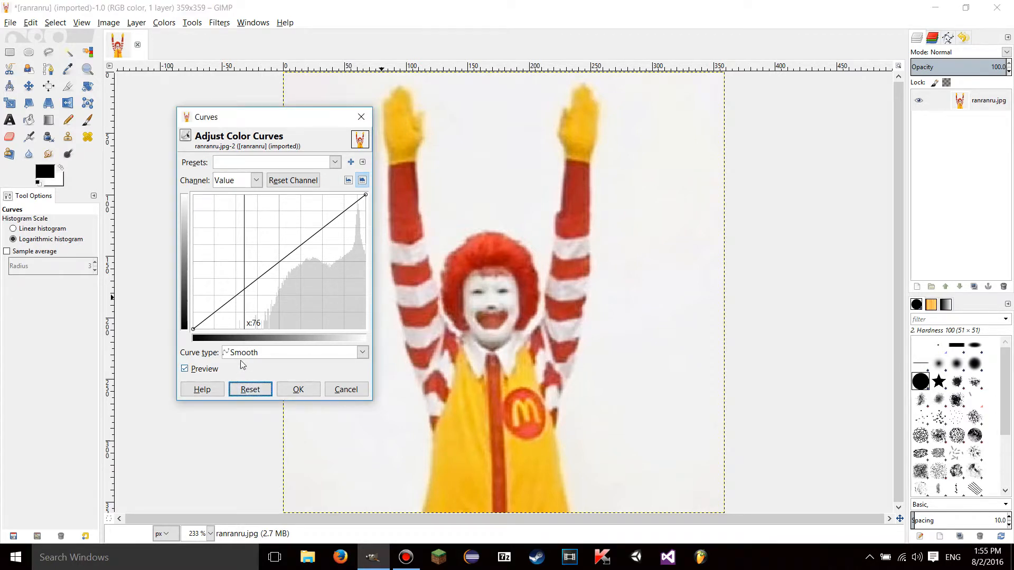
click(348, 181)
click(362, 181)
click(361, 181)
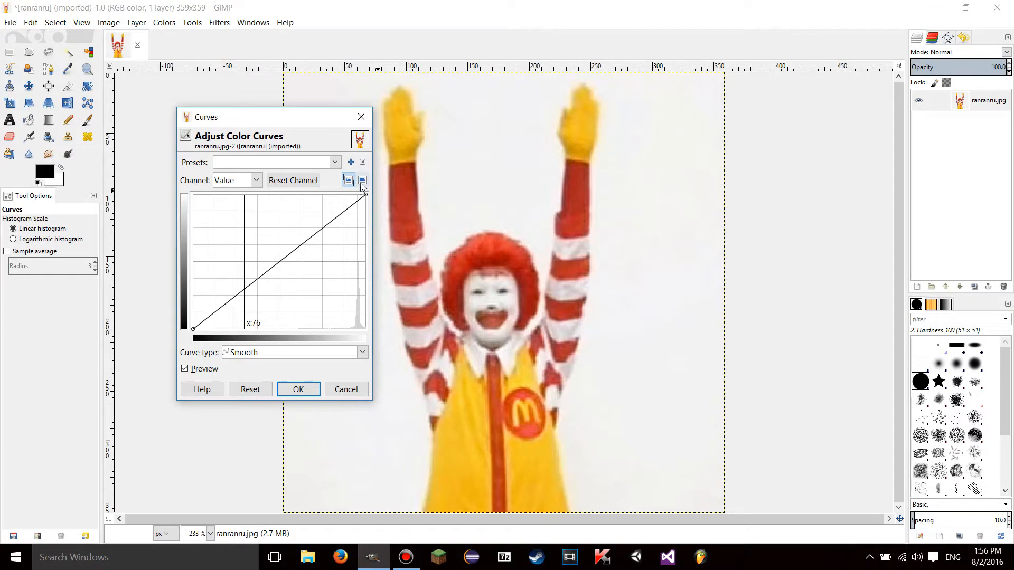
click(361, 182)
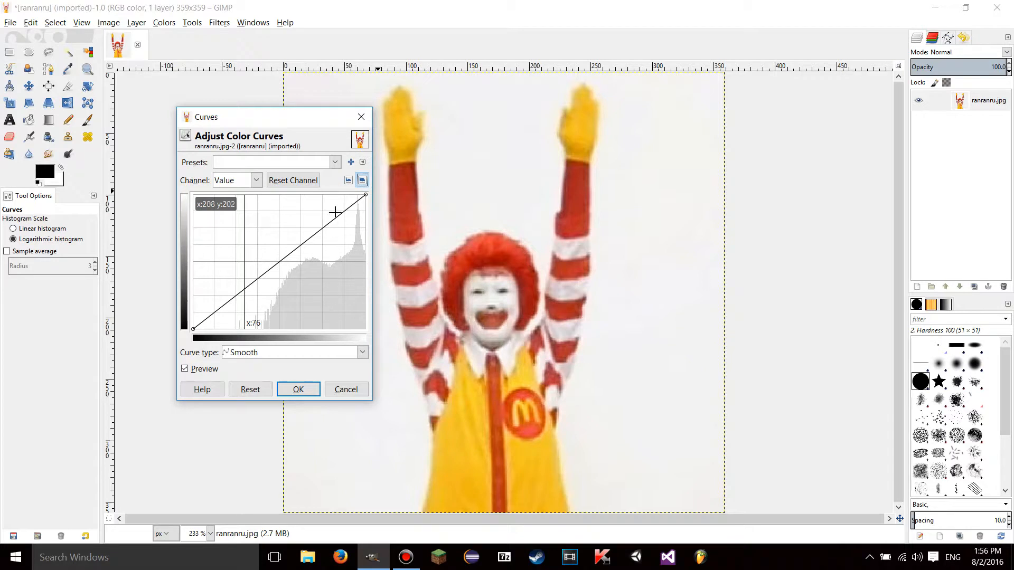
click(348, 180)
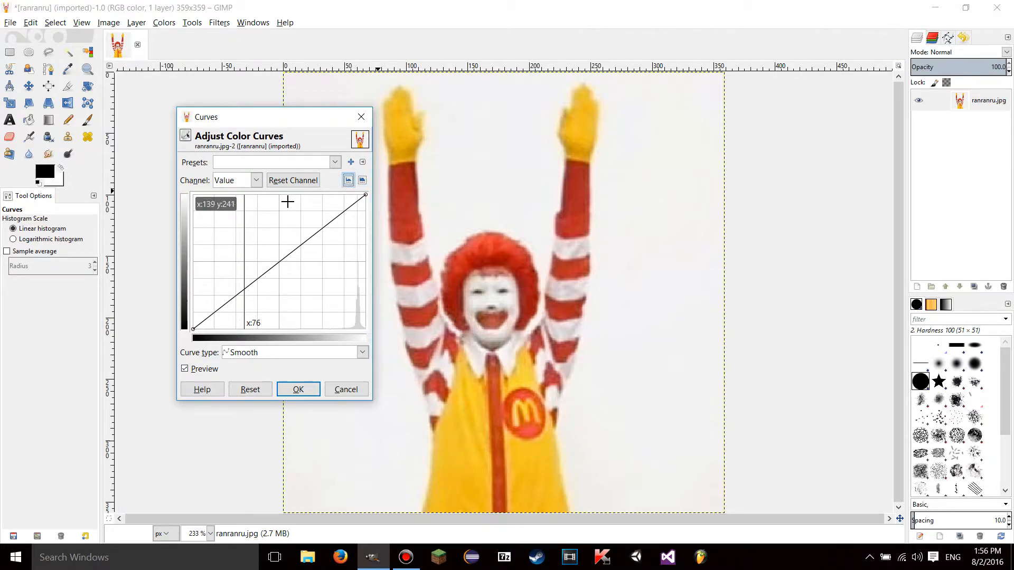
Set Curve type to Freehand, sketch curves from shadows to highlights, then reset.
click(242, 353)
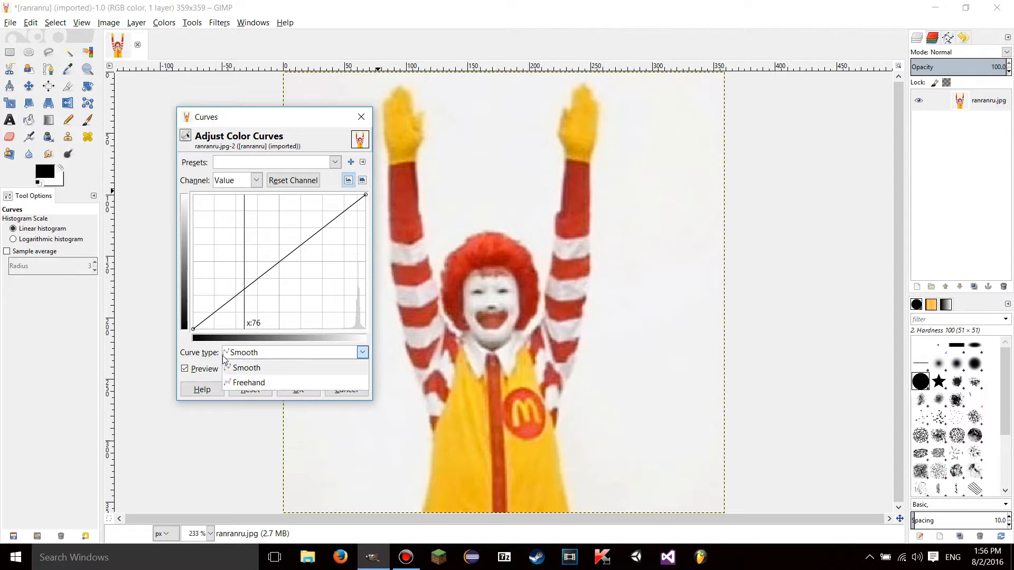
click(247, 382)
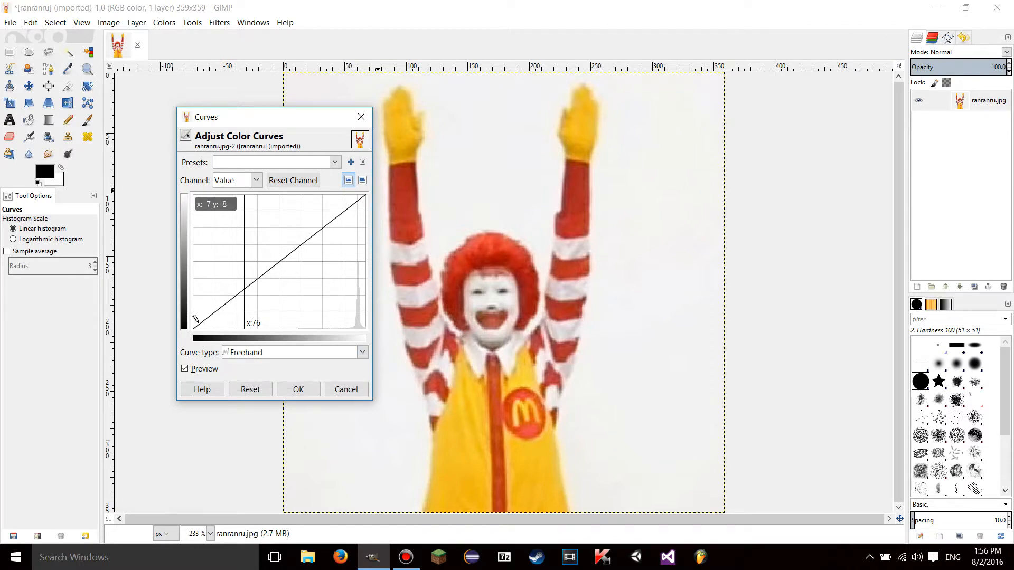
mouse_move(211, 305)
mouse_down()
mouse_move(238, 215)
mouse_move(254, 222)
mouse_move(283, 318)
mouse_move(347, 317)
mouse_move(358, 294)
mouse_move(363, 199)
mouse_up()
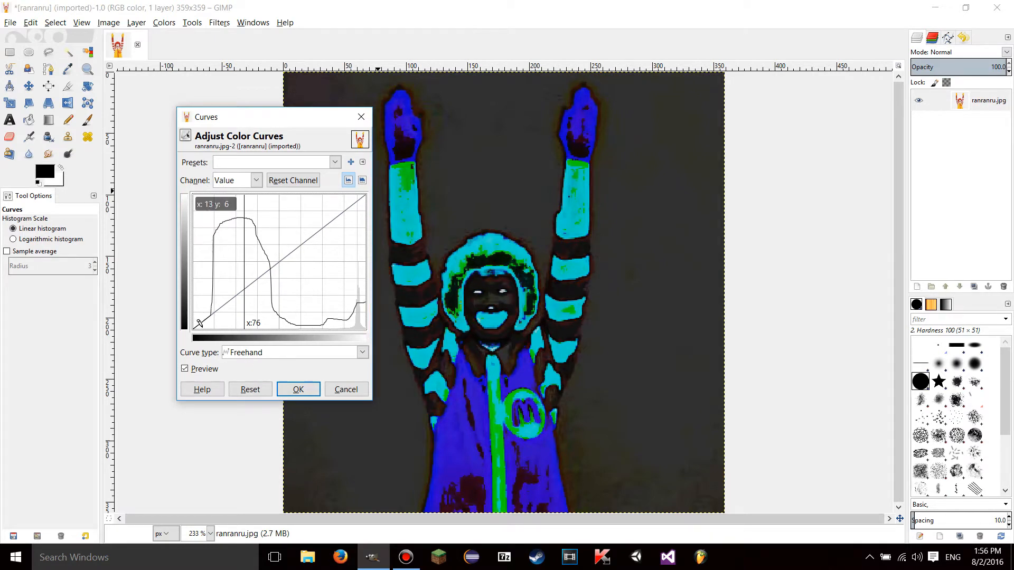
mouse_move(206, 318)
mouse_down()
mouse_move(314, 211)
mouse_move(340, 215)
mouse_move(360, 195)
mouse_up()
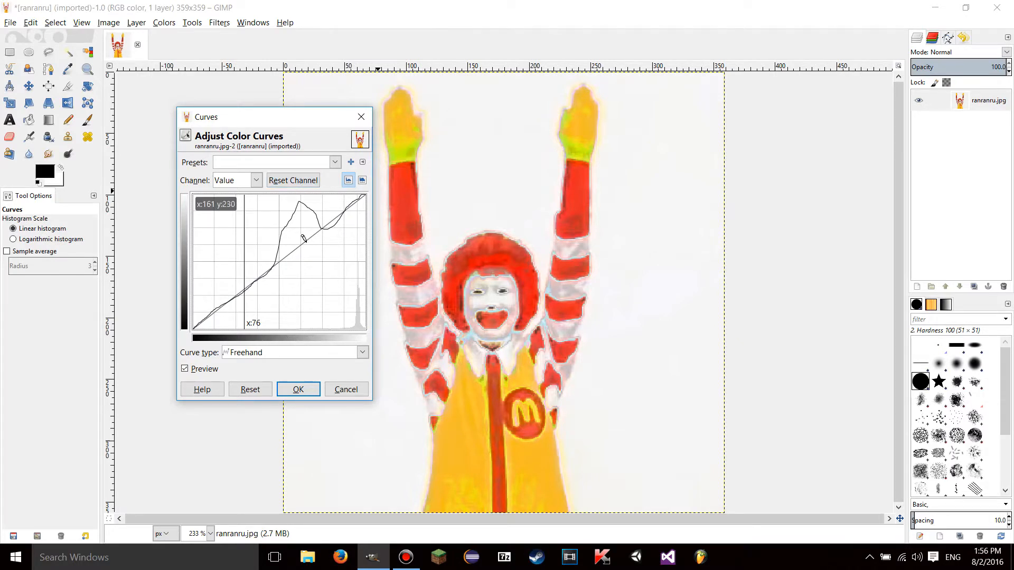
click(250, 390)
Draw a freehand zigzag, convert it to a Smooth curve, lift its low points, then reset.
click(276, 353)
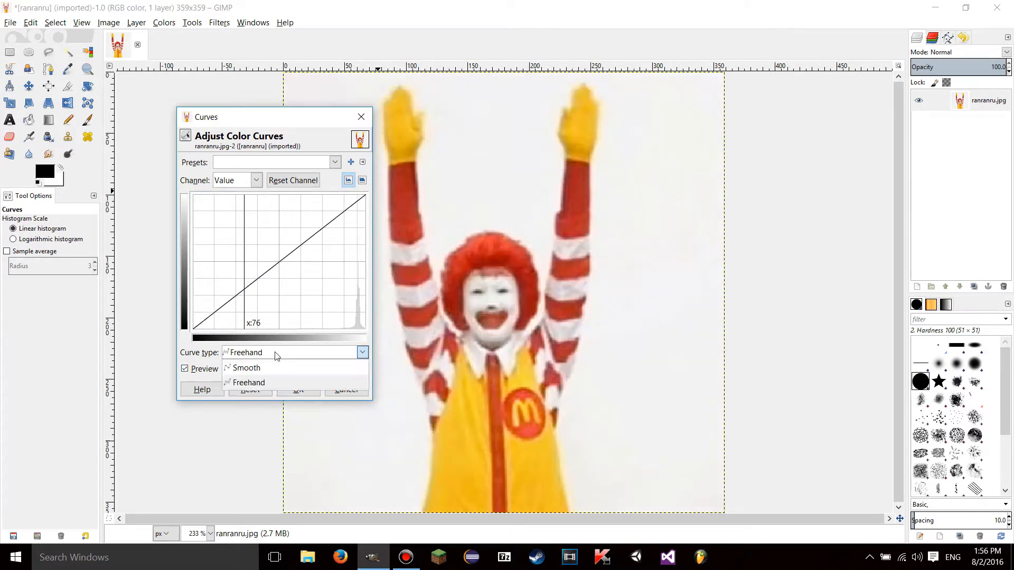
click(240, 369)
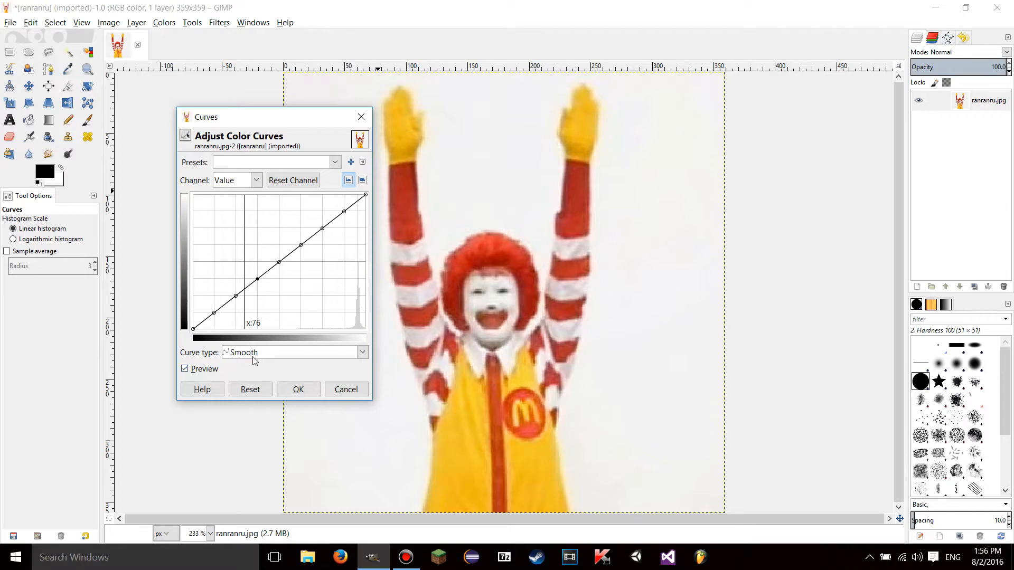
click(250, 390)
click(242, 355)
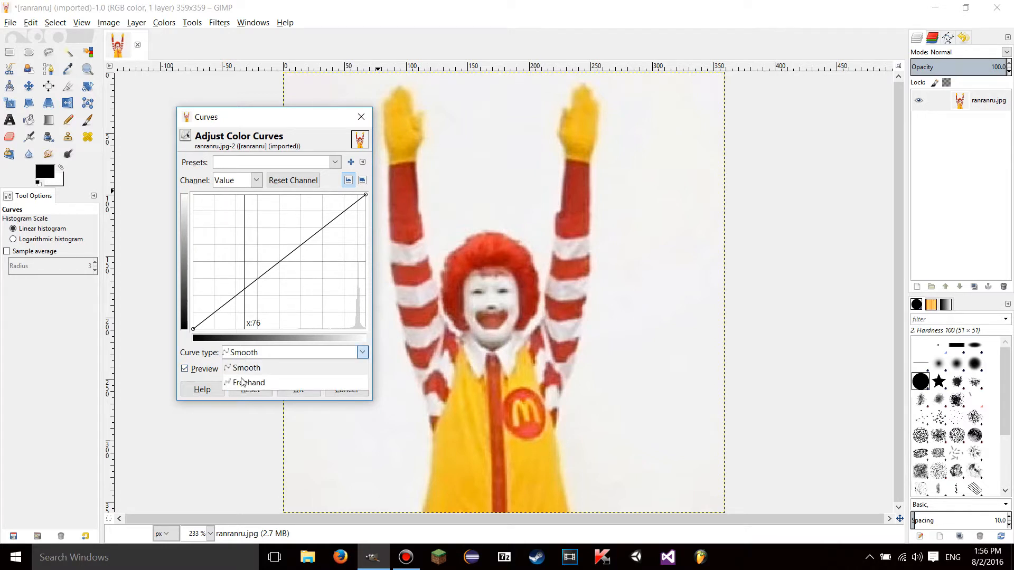
click(244, 381)
mouse_move(208, 306)
mouse_down()
mouse_move(292, 317)
mouse_move(361, 198)
mouse_up()
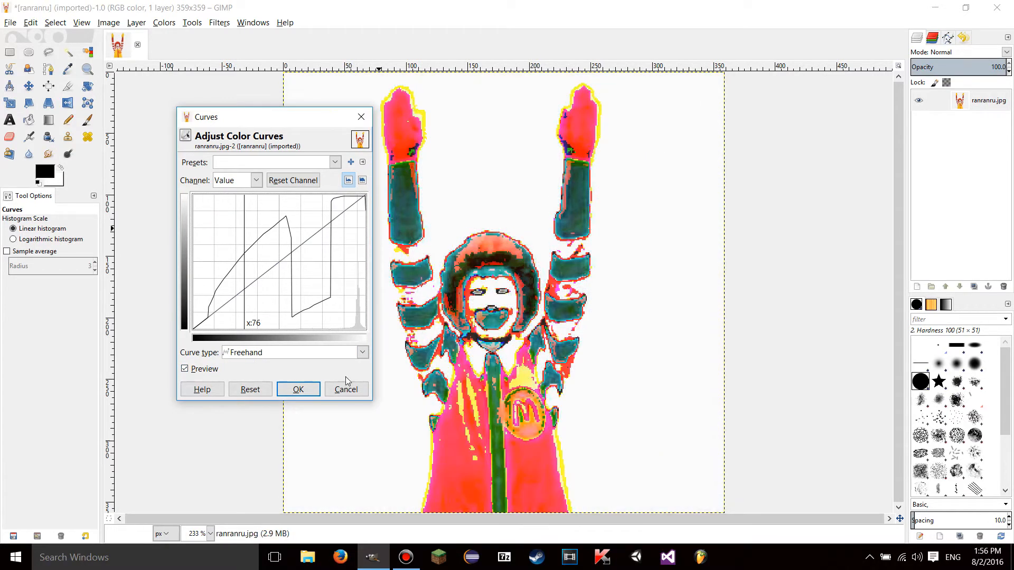
click(282, 354)
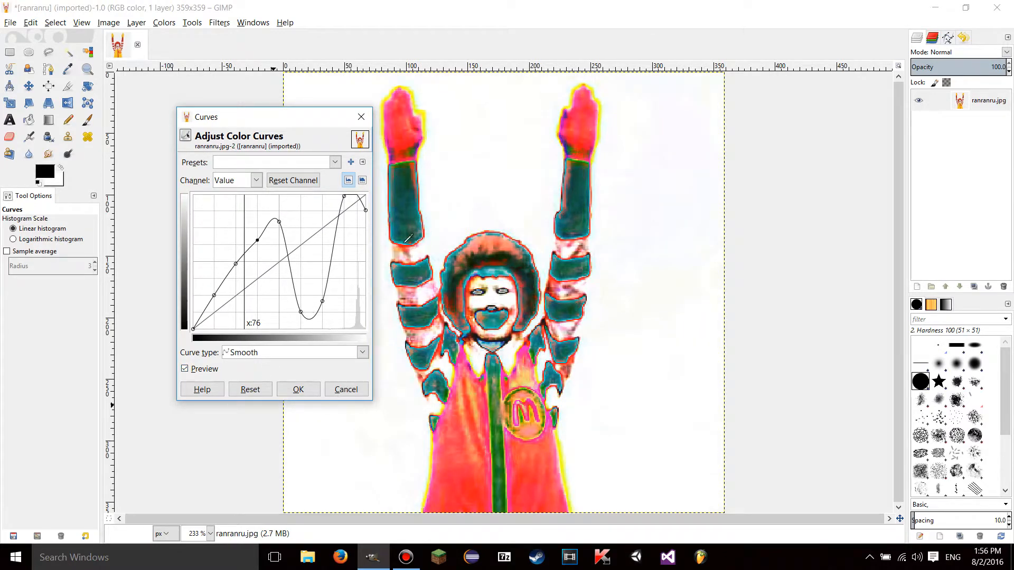
drag(307, 313, 287, 234)
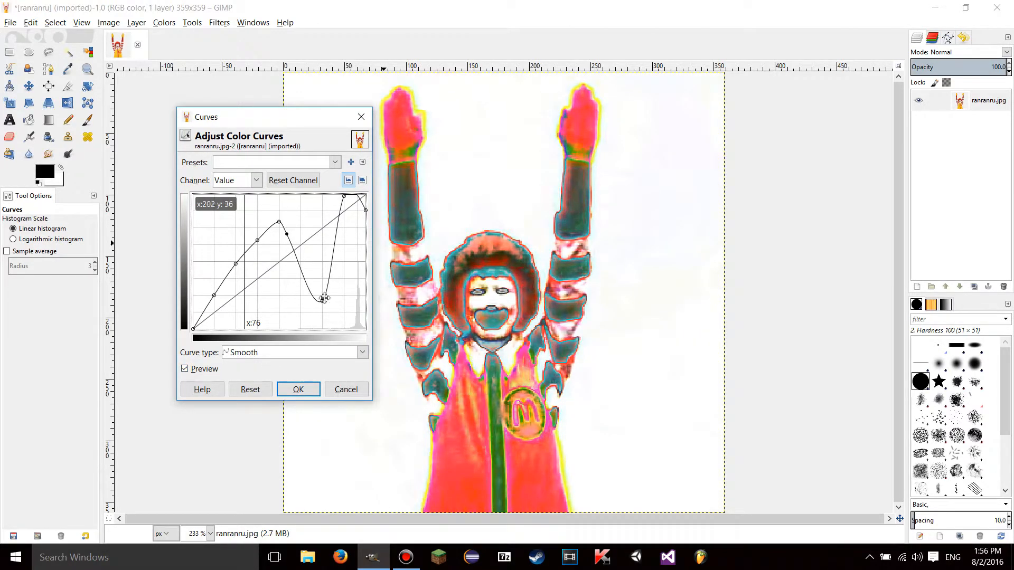
drag(322, 301, 316, 232)
click(250, 389)
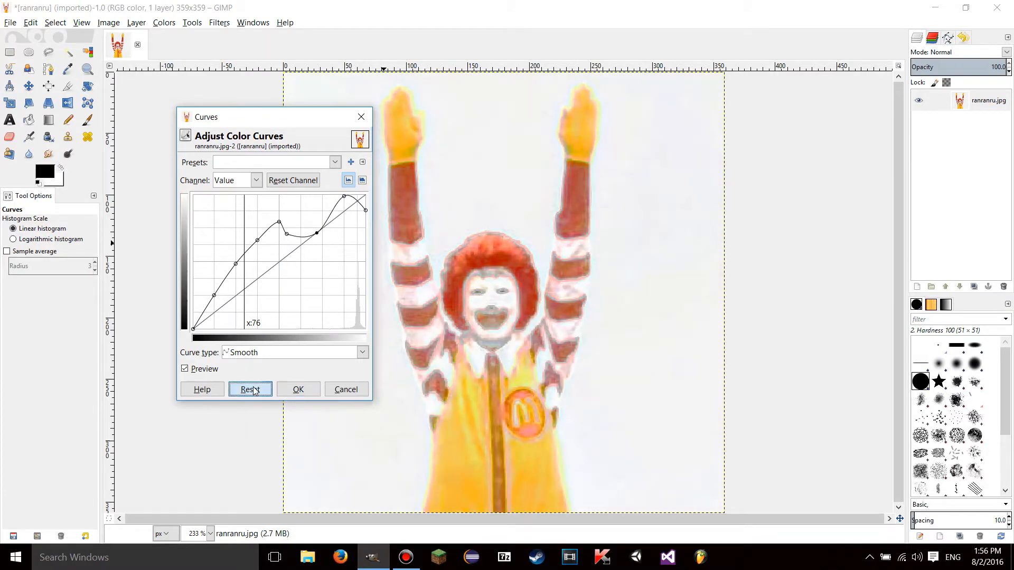
Shape the smooth Value curve into a high peak followed by a dip for harsh posterized colours.
drag(257, 276, 277, 210)
drag(315, 238, 304, 277)
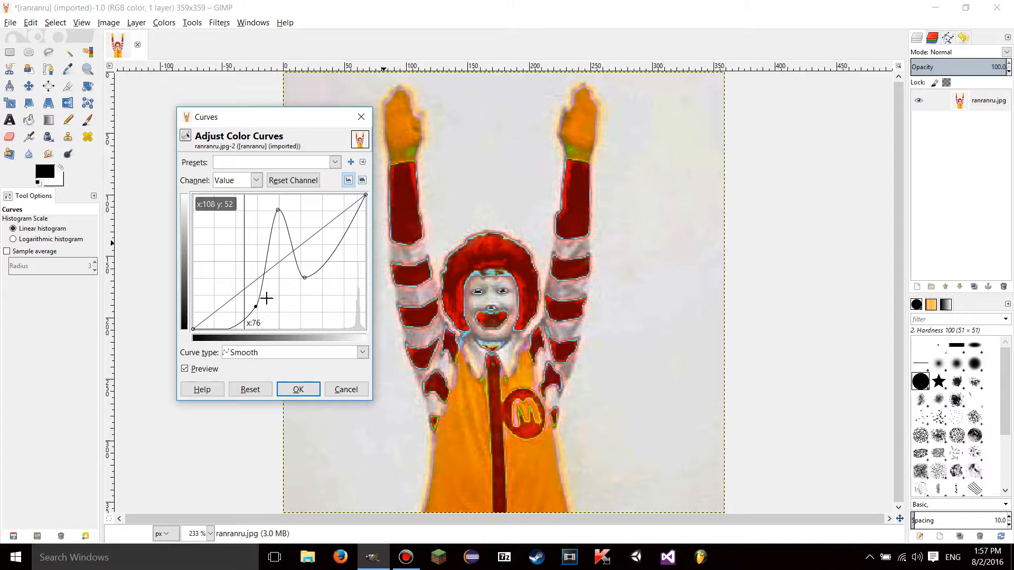
drag(305, 276, 307, 277)
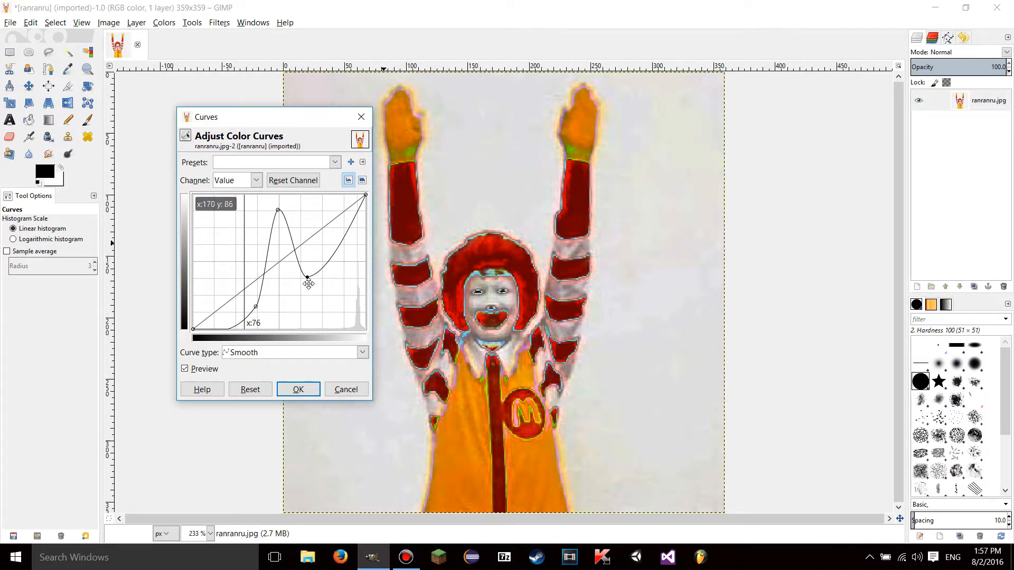
mouse_move(309, 283)
mouse_down()
mouse_move(306, 226)
mouse_move(318, 282)
mouse_move(312, 290)
mouse_move(276, 267)
mouse_up()
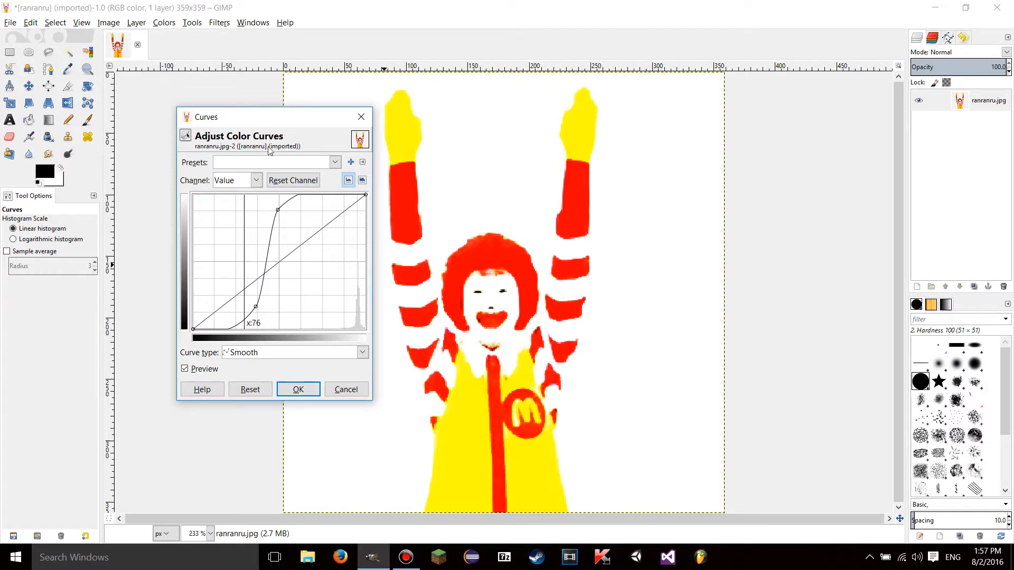
drag(297, 216, 317, 269)
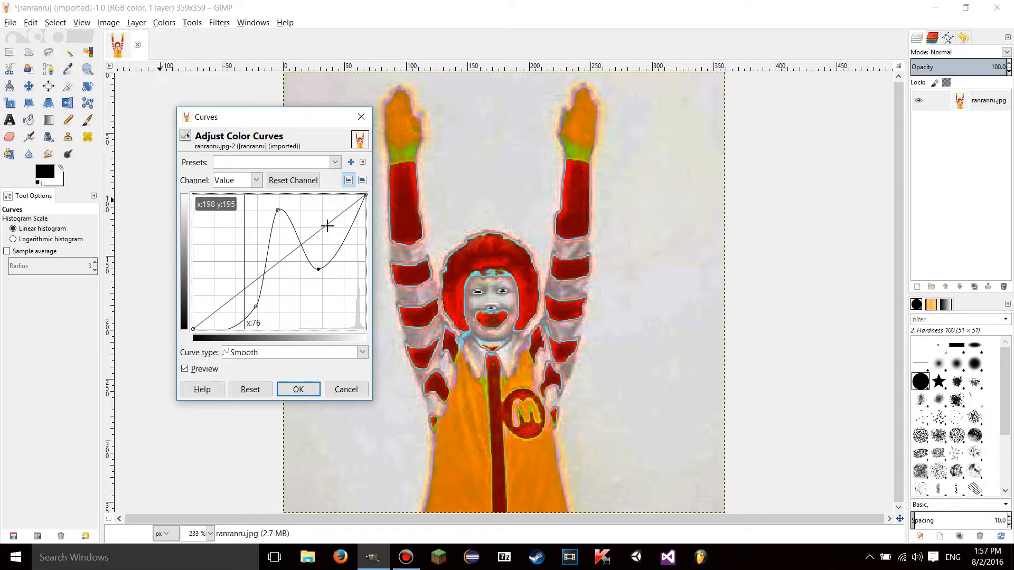
Raise the lower curve control points stepwise with the Up arrow key.
key(Up)
key(Up)
key(Up)
key(Up)
key(Up)
key(Up)
key(Up)
key(Up)
key(Up)
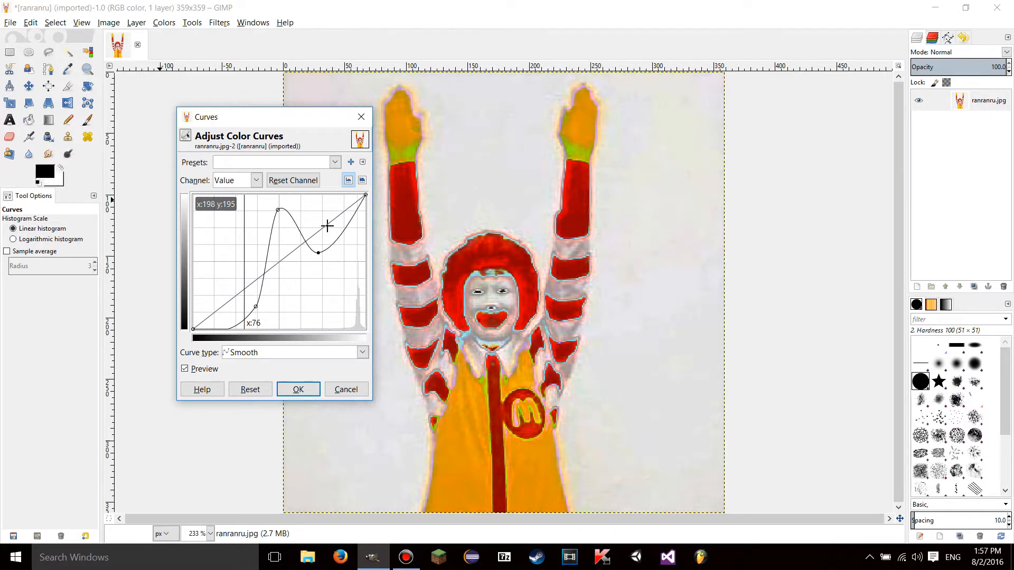
key(Up)
key(Up)
key(Up)
key(Up)
key(Up)
key(Up)
key(Up)
key(Up)
key(Up)
key(Up)
key(Up)
key(Up)
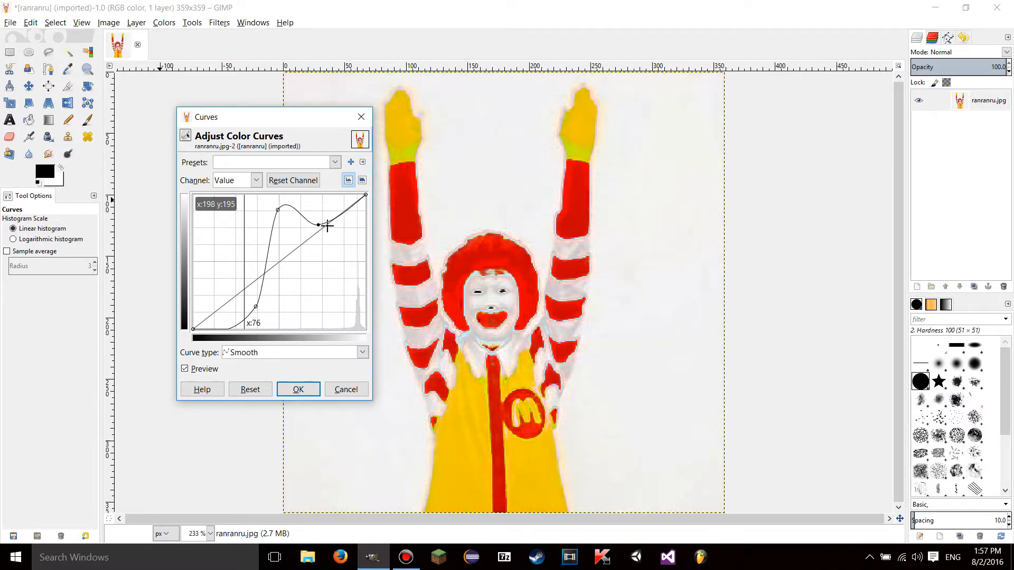
key(Up)
key(Up)
key(Up)
key(Up)
key(Up)
key(Up)
key(Up)
key(Up)
key(Up)
key(Up)
key(Up)
key(Up)
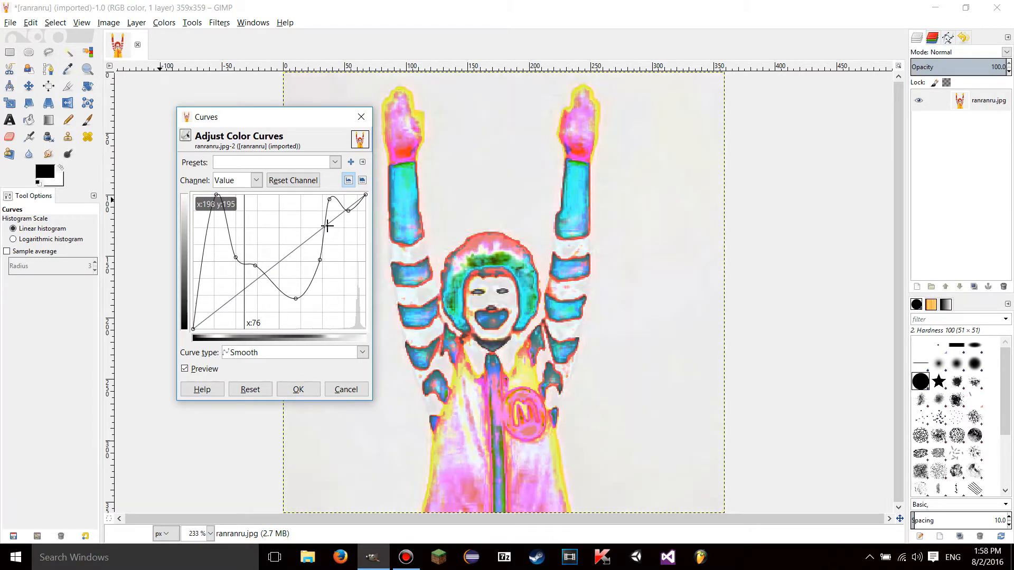
Reset the curve, add a new point and drag it below the diagonal to darken.
click(254, 387)
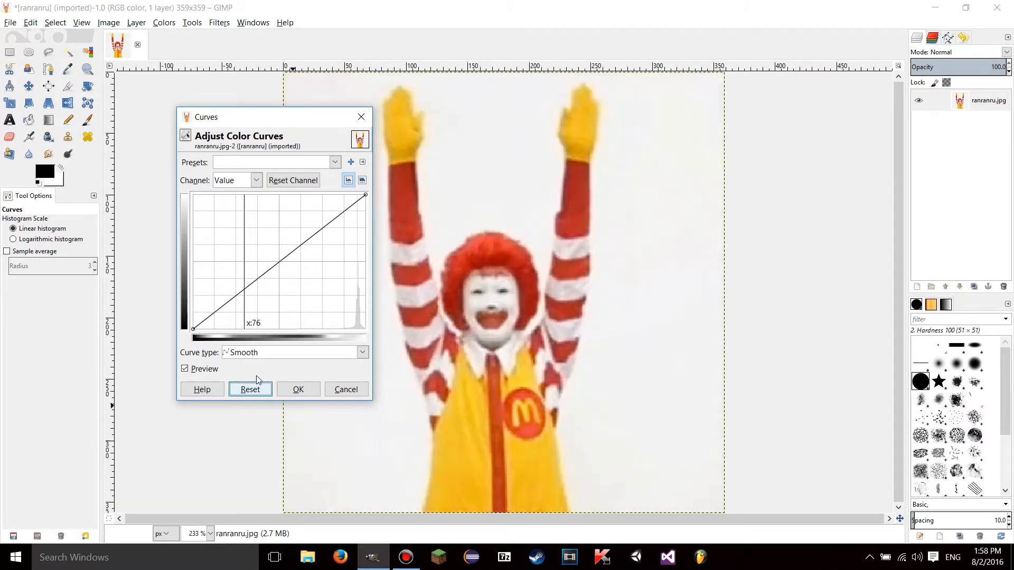
click(236, 305)
mouse_move(244, 295)
mouse_down()
mouse_move(320, 288)
mouse_move(296, 285)
mouse_up()
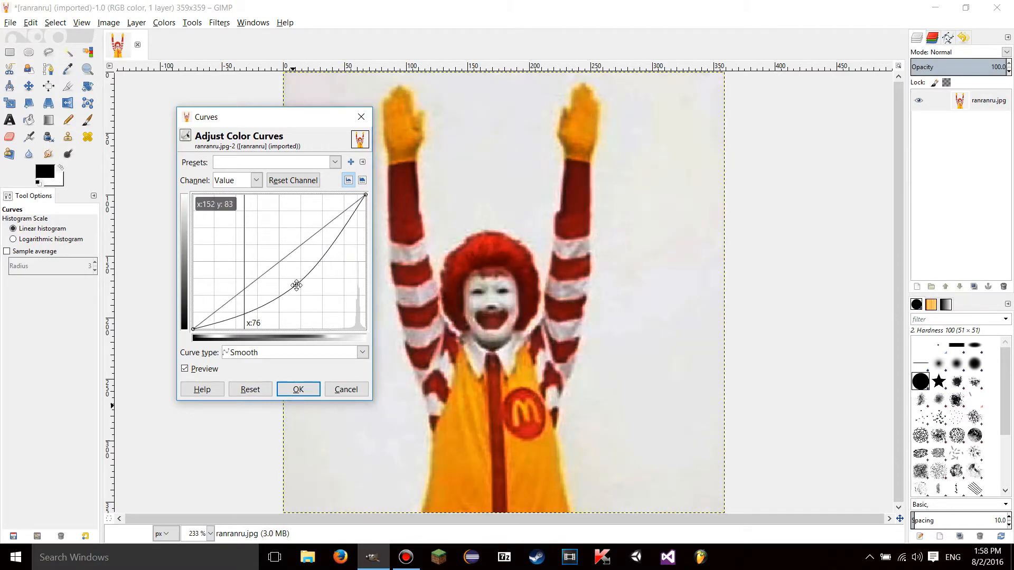
Nudge the point above the diagonal to brighten, then far below it to darken, using arrow keys.
key(Up)
key(Up)
key(Up)
key(Up)
key(Up)
key(Up)
key(Up)
key(Up)
key(Up)
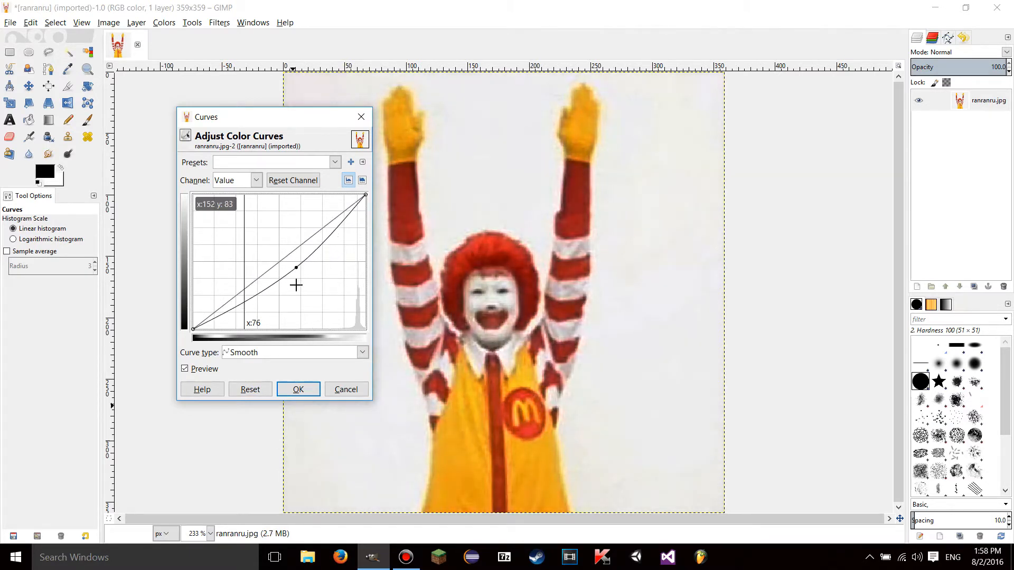
key(Up)
key(Up)
key(Up)
key(Up)
key(Up)
key(Up)
key(Up)
key(Up)
key(Up)
key(Up)
key(Up)
key(Up)
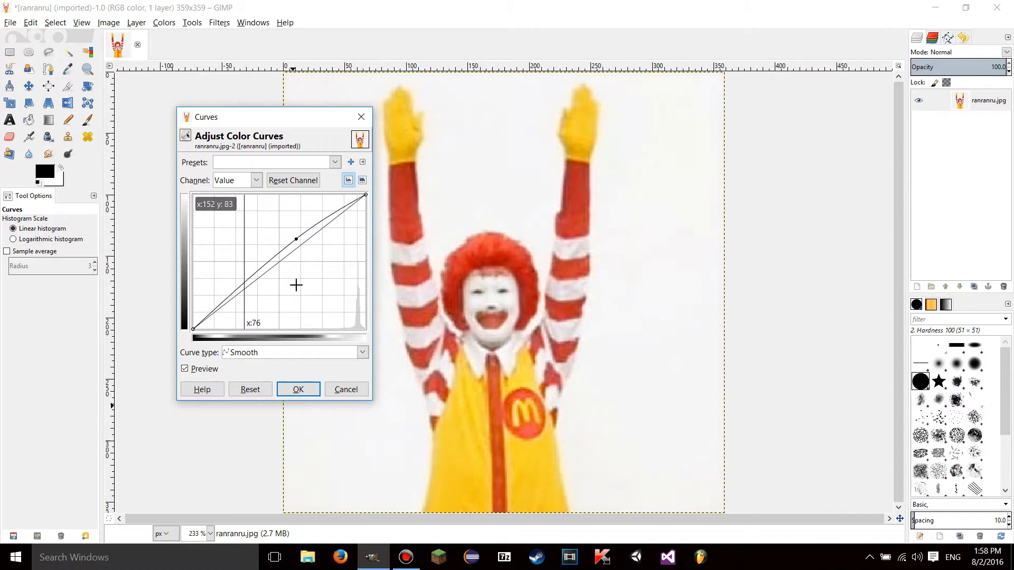
key(Up)
key(Up)
key(Up)
key(Up)
key(Up)
key(Up)
key(Up)
key(Up)
key(Up)
key(Up)
key(Up)
key(Up)
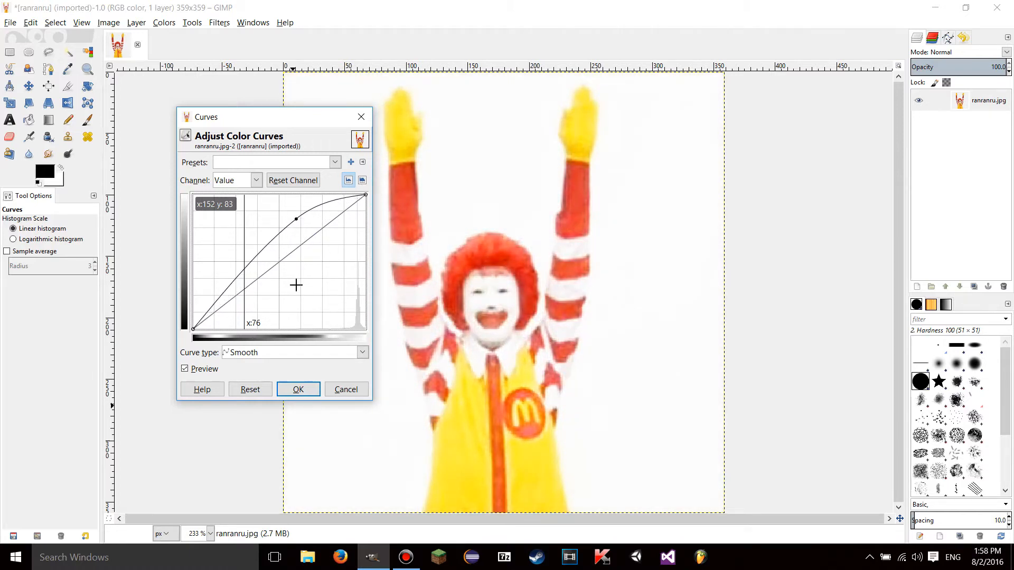
key(Down)
key(Down)
key(Down)
key(Down)
key(Down)
key(Down)
key(Down)
key(Down)
key(Down)
key(Down)
key(Down)
key(Down)
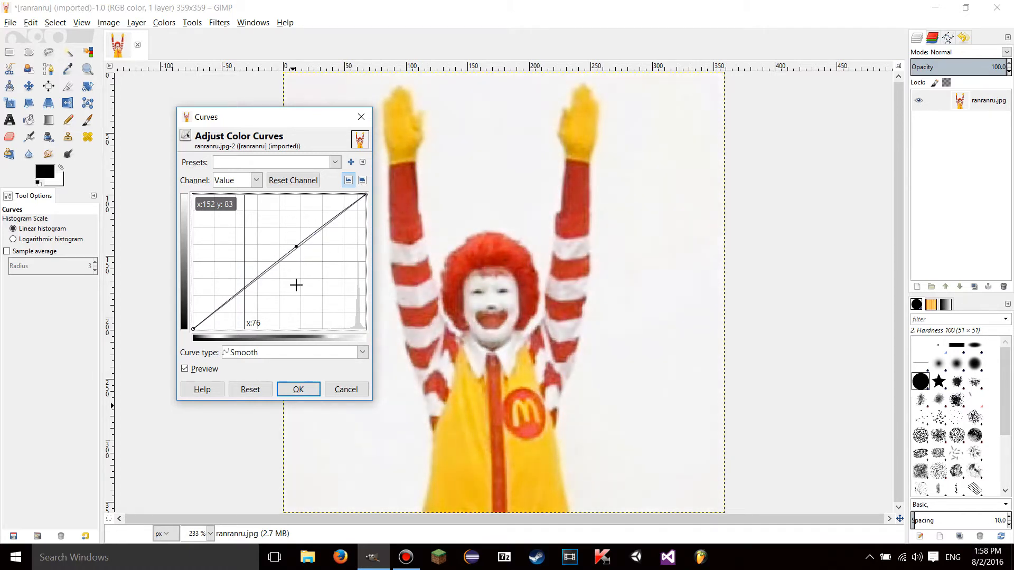
key(Down)
key(Down)
key(Down)
key(Down)
key(Down)
key(Down)
key(Down)
key(Down)
key(Down)
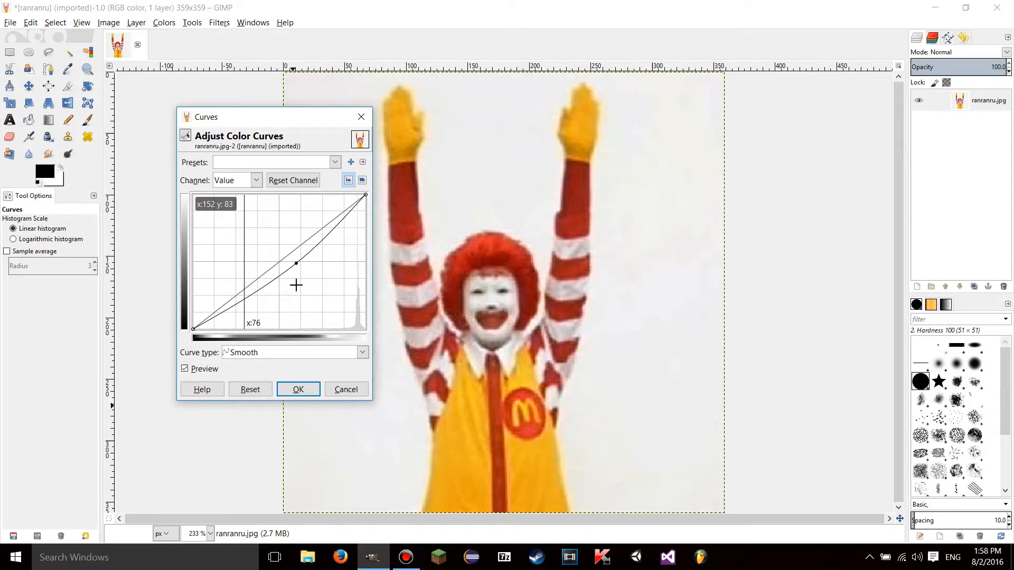
key(Down)
key(Down)
key(Down)
key(Down)
key(Down)
key(Down)
key(Down)
key(Down)
key(Down)
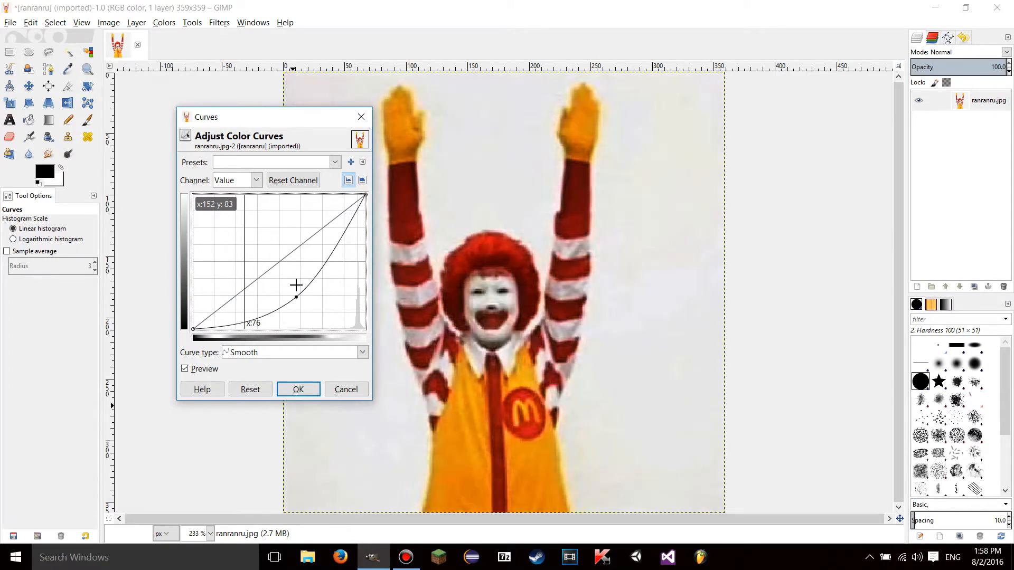
key(Down)
key(Down)
key(Down)
key(Down)
key(Down)
key(Down)
Nudge the point up and down a few more times, then reset the Value curve to straight.
key(Up)
key(Up)
key(Up)
key(Up)
key(Up)
key(Up)
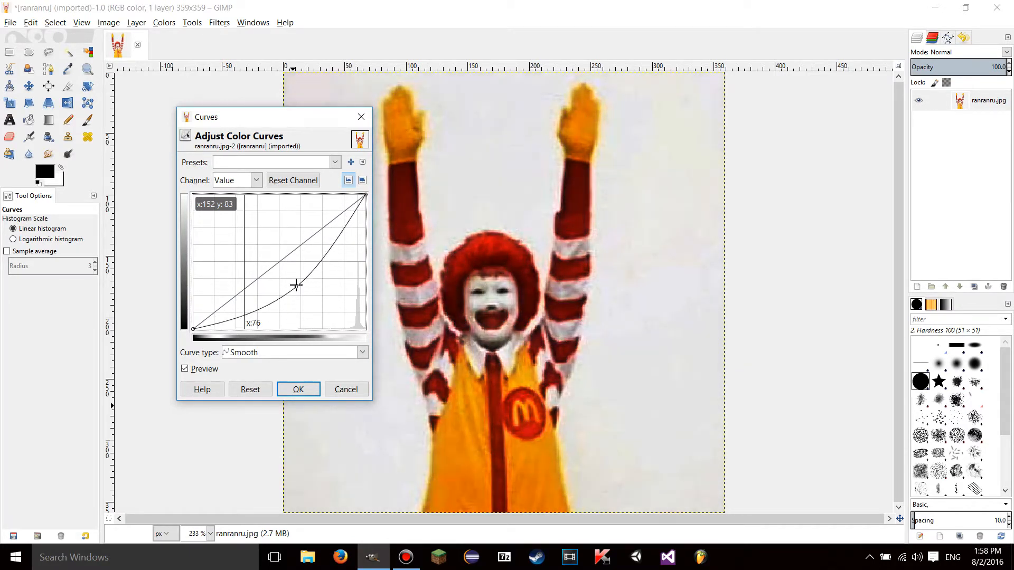
key(Up)
key(Up)
key(Up)
key(Up)
key(Up)
key(Up)
key(Up)
key(Up)
key(Up)
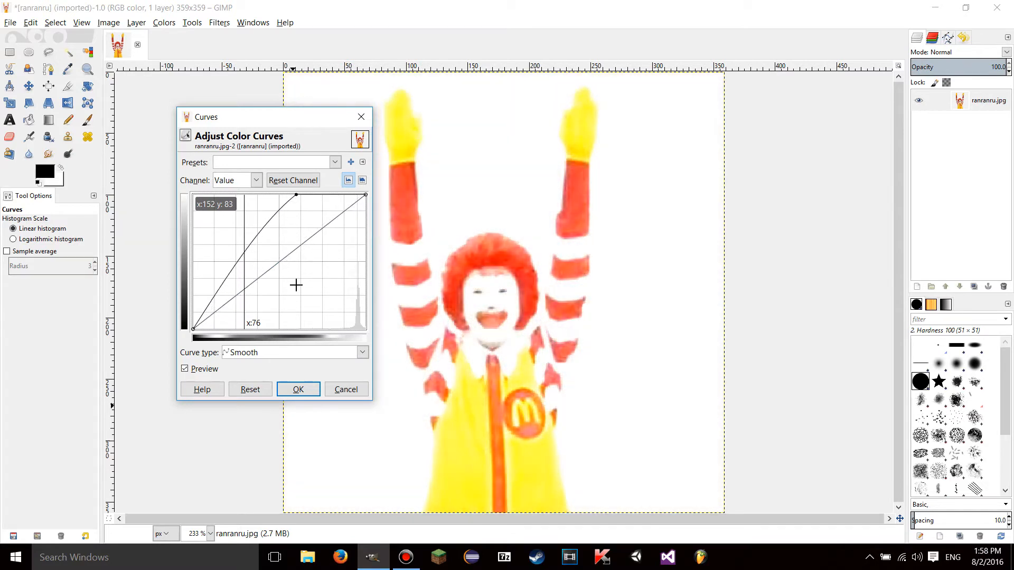
key(Down)
key(Down)
key(Down)
key(Down)
key(Down)
key(Down)
key(Down)
key(Down)
key(Down)
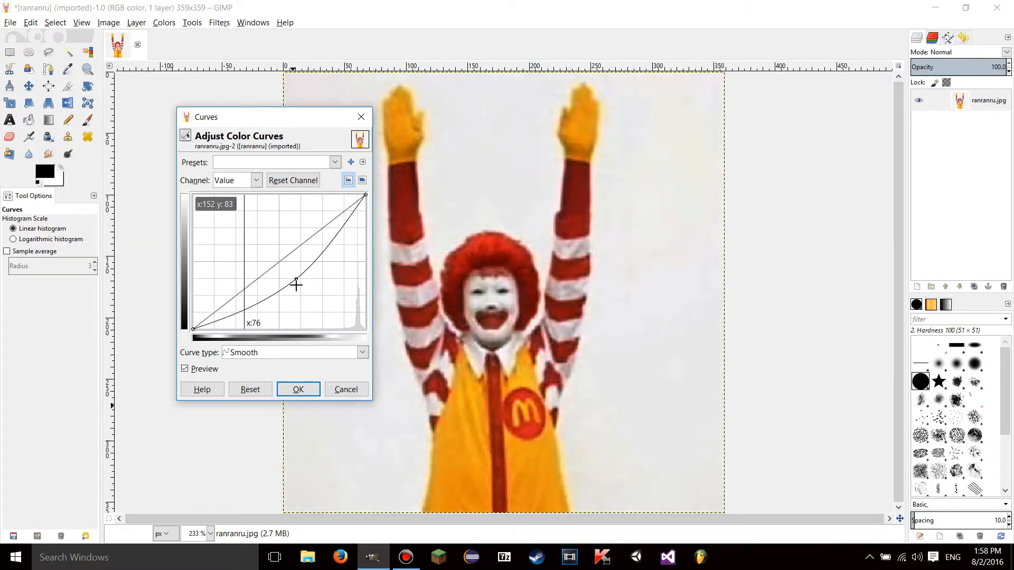
key(Down)
key(Down)
key(Down)
key(Down)
key(Down)
key(Down)
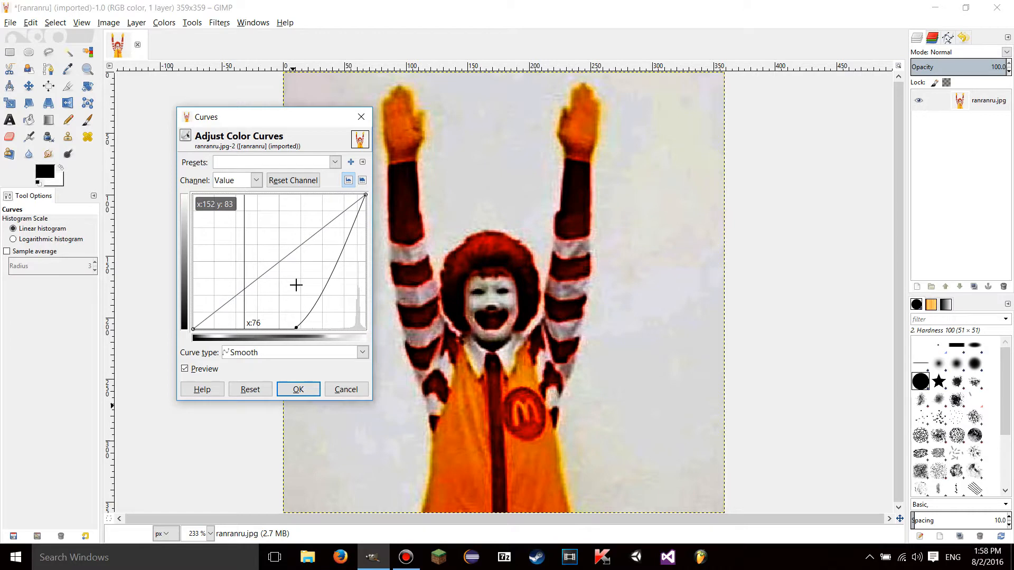
key(Up)
key(Up)
key(Up)
click(251, 388)
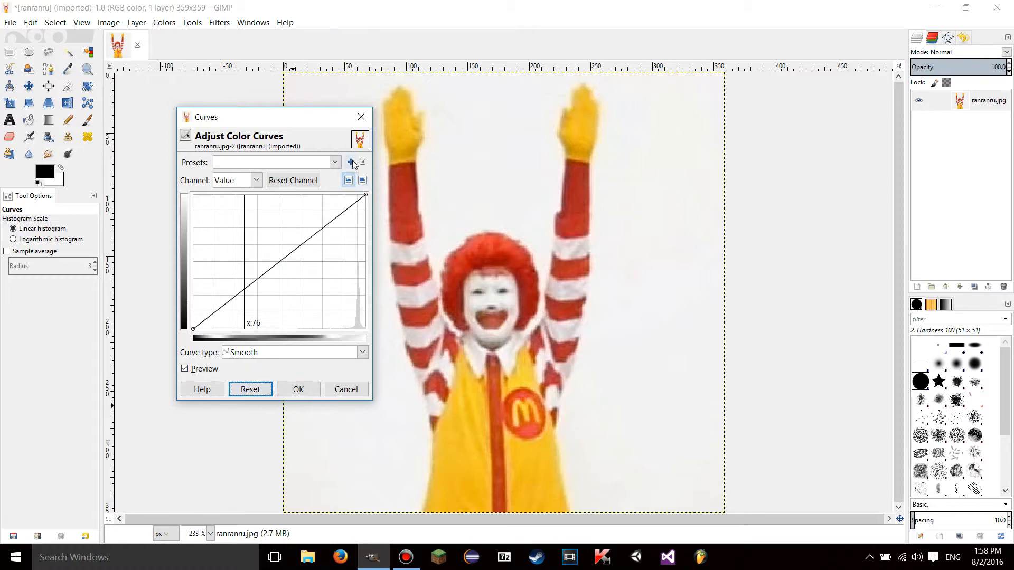
click(255, 180)
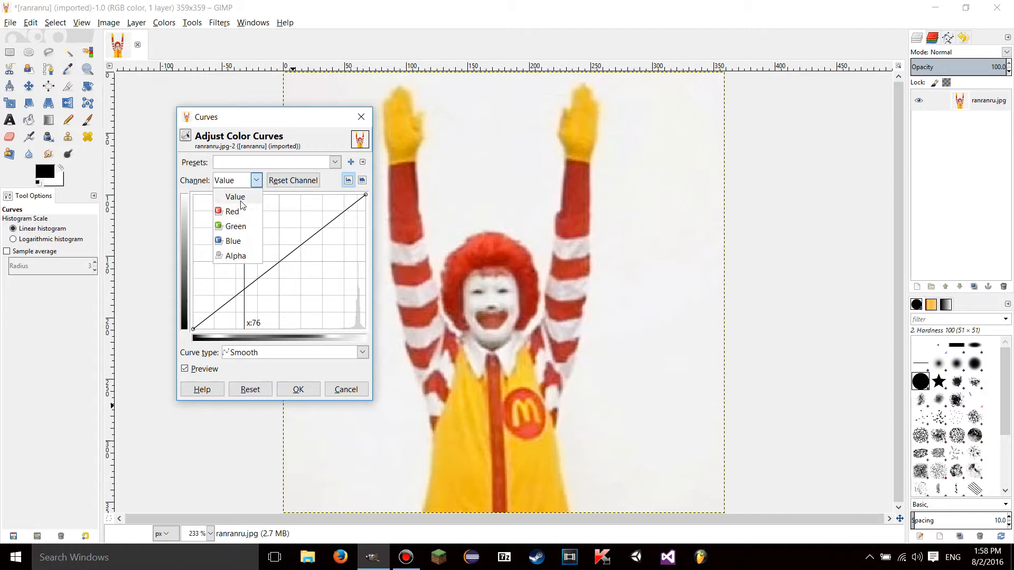
Switch Curves to the Red channel and bow the red curve steeply, tinting the photo.
click(237, 210)
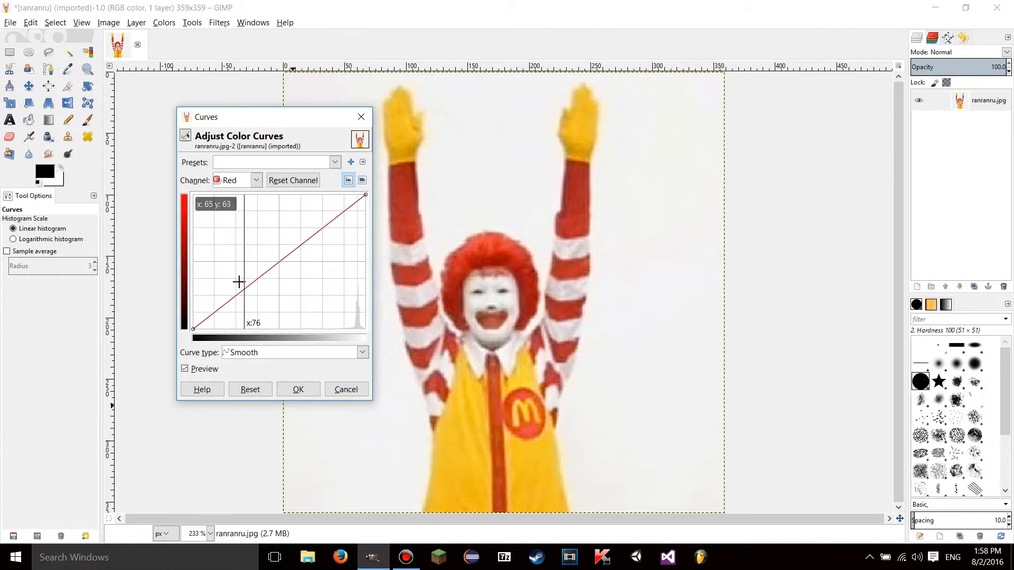
click(255, 181)
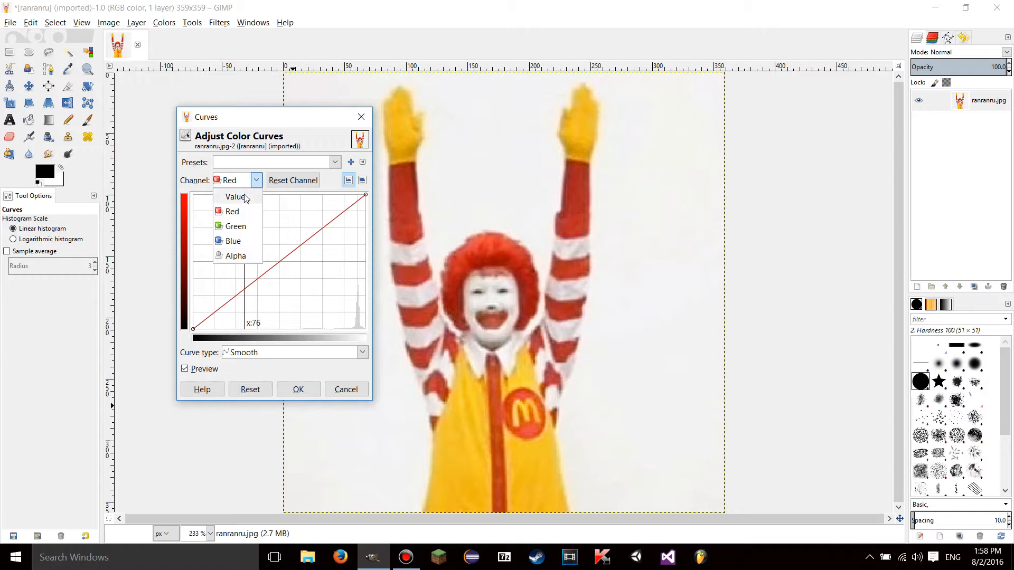
click(235, 181)
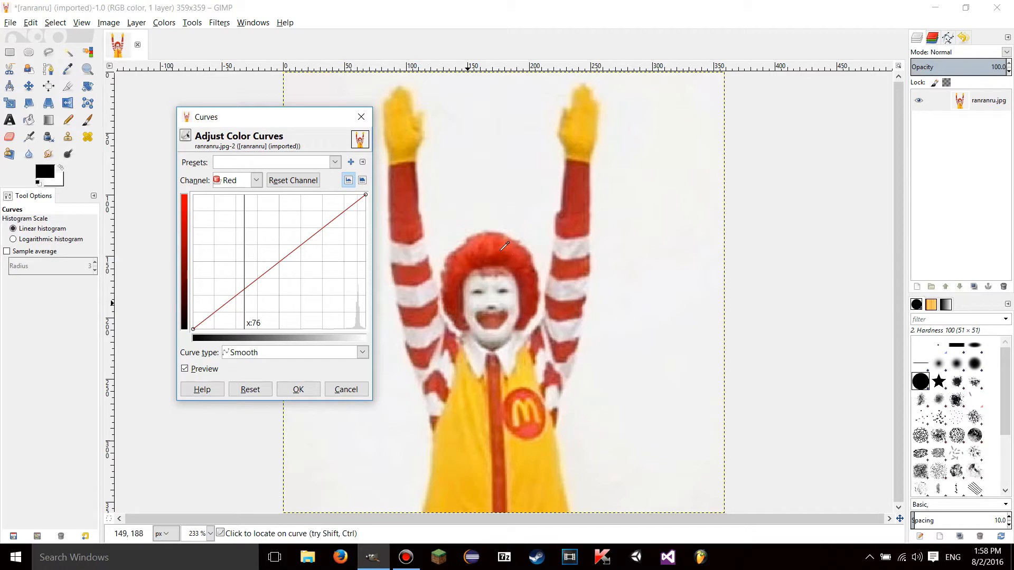
click(220, 185)
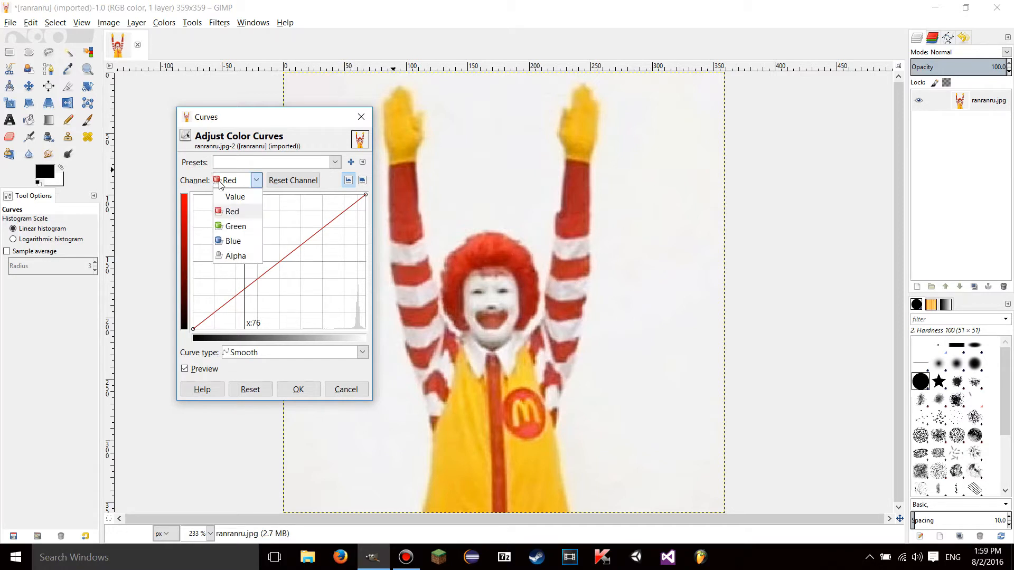
click(220, 185)
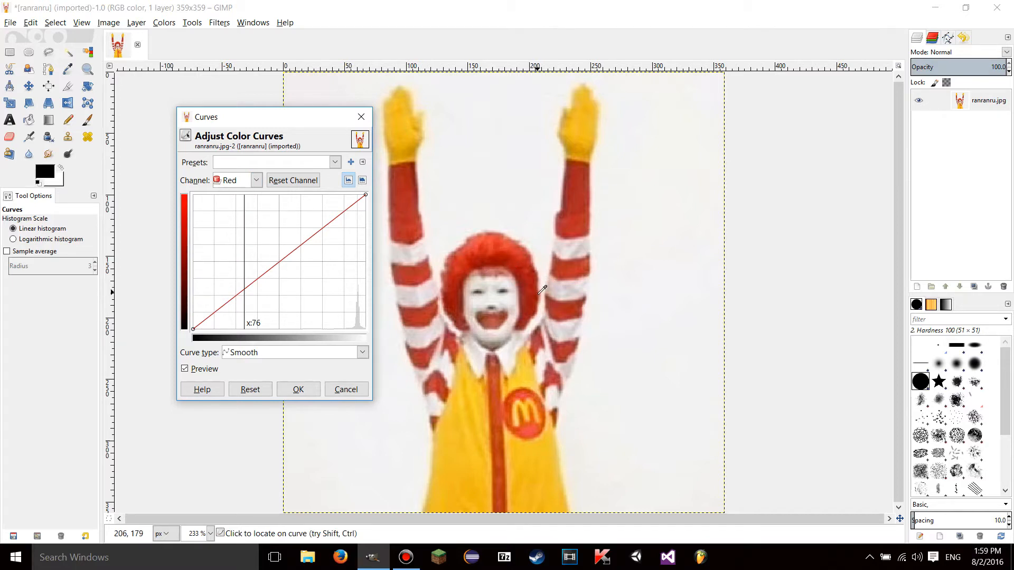
click(250, 181)
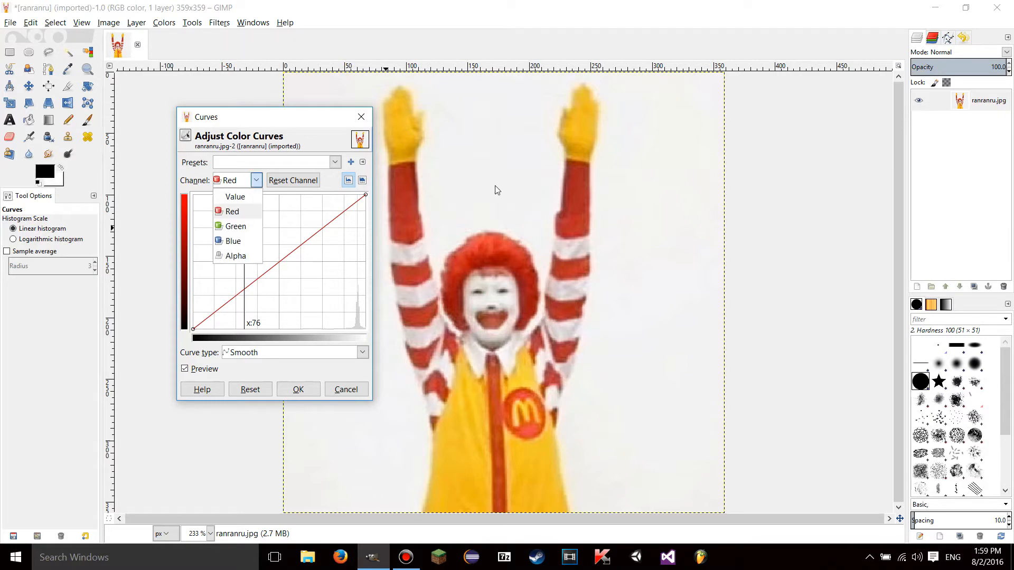
click(255, 185)
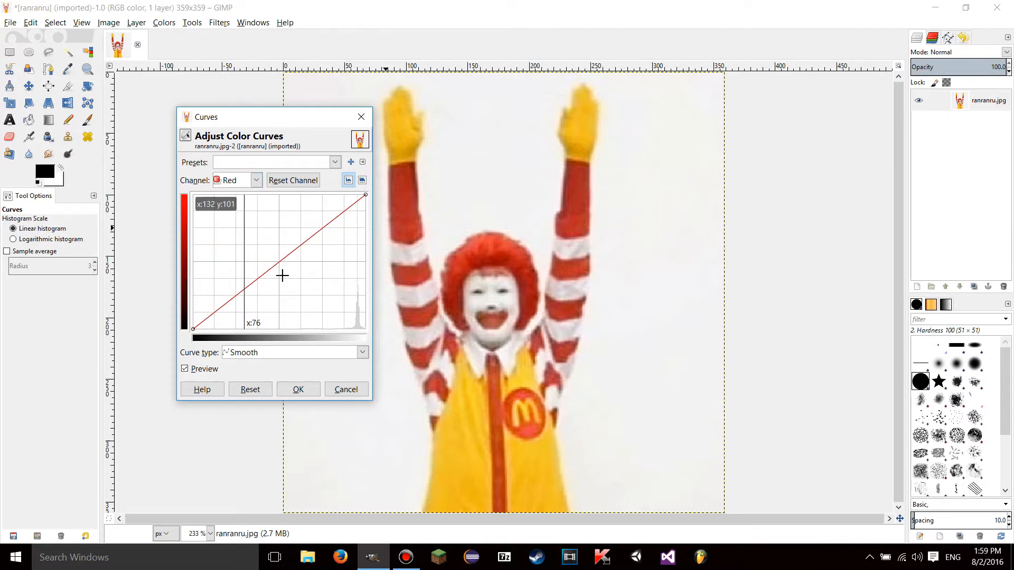
mouse_move(274, 265)
mouse_down()
mouse_move(285, 282)
mouse_move(256, 192)
mouse_up()
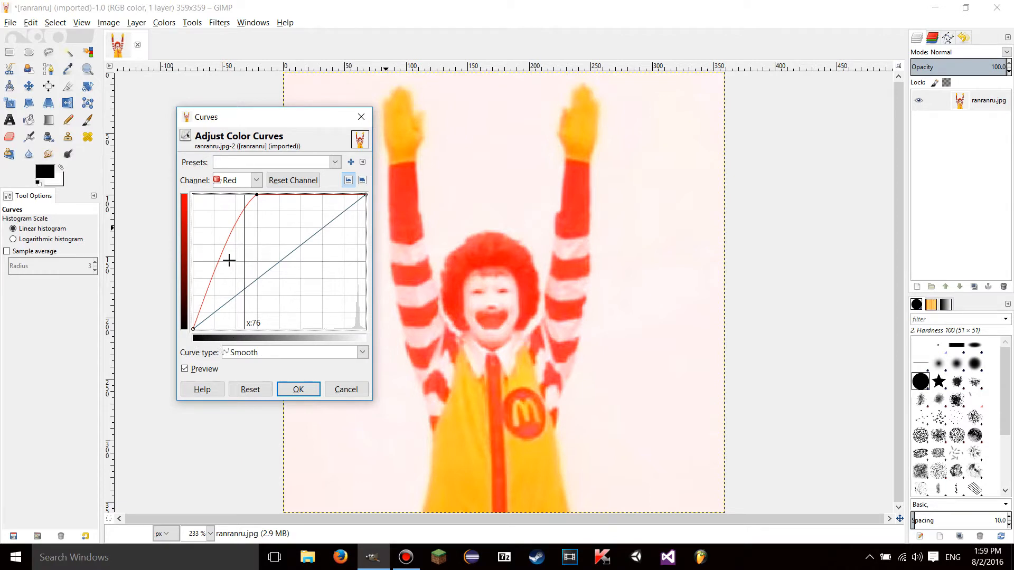
drag(256, 195, 192, 195)
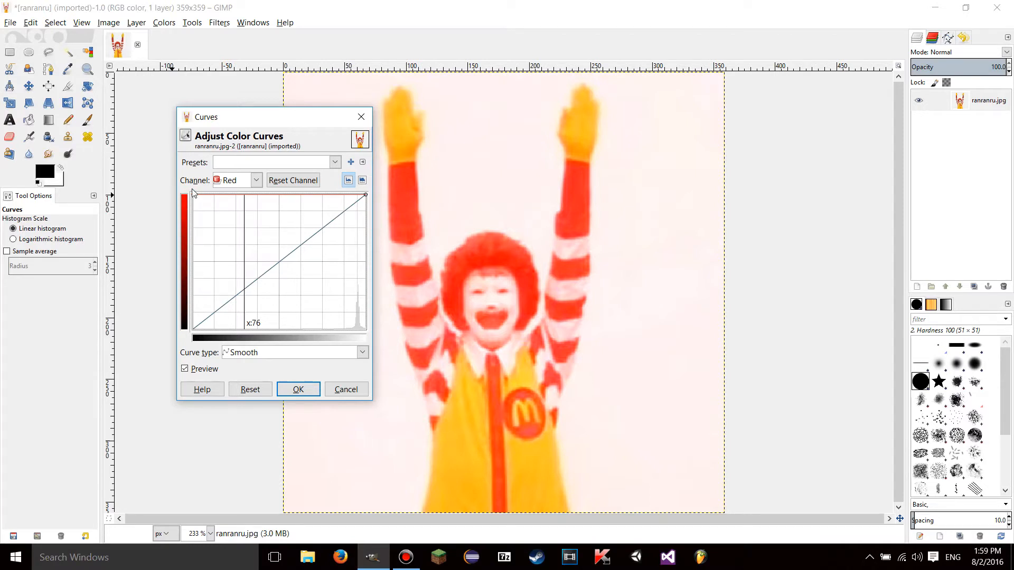
click(242, 391)
drag(193, 328, 193, 184)
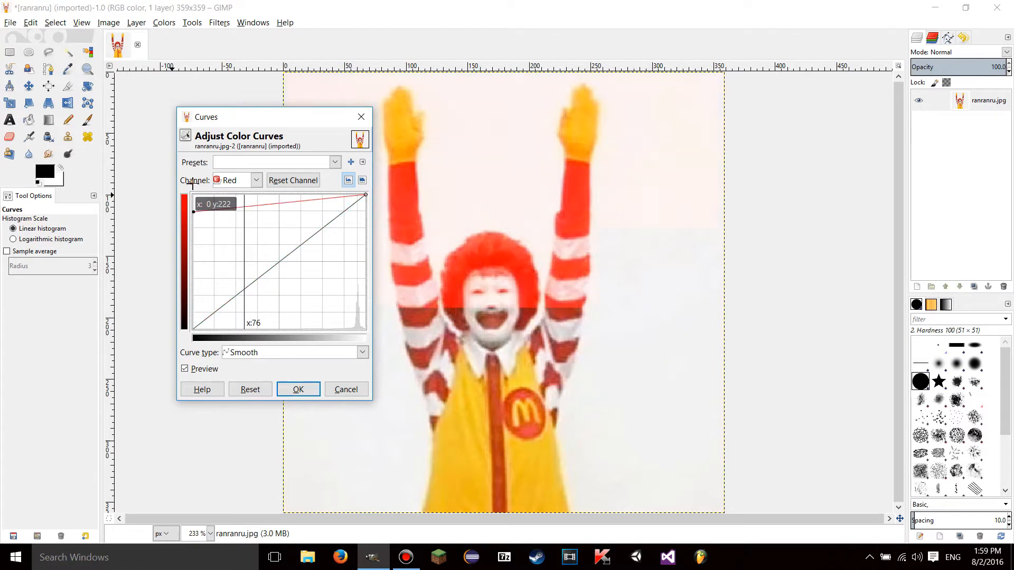
drag(365, 195, 384, 351)
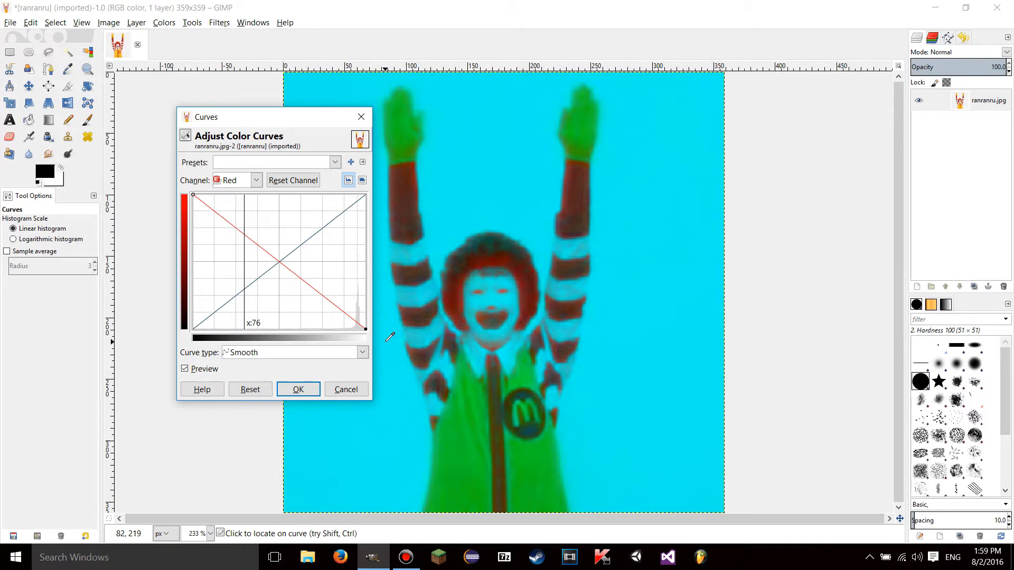
click(243, 392)
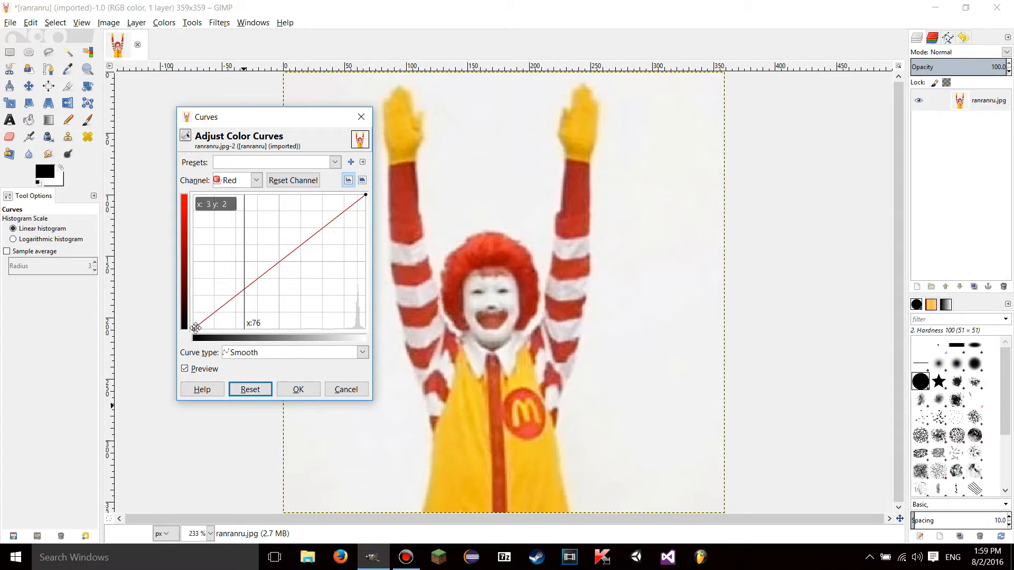
drag(196, 327, 193, 329)
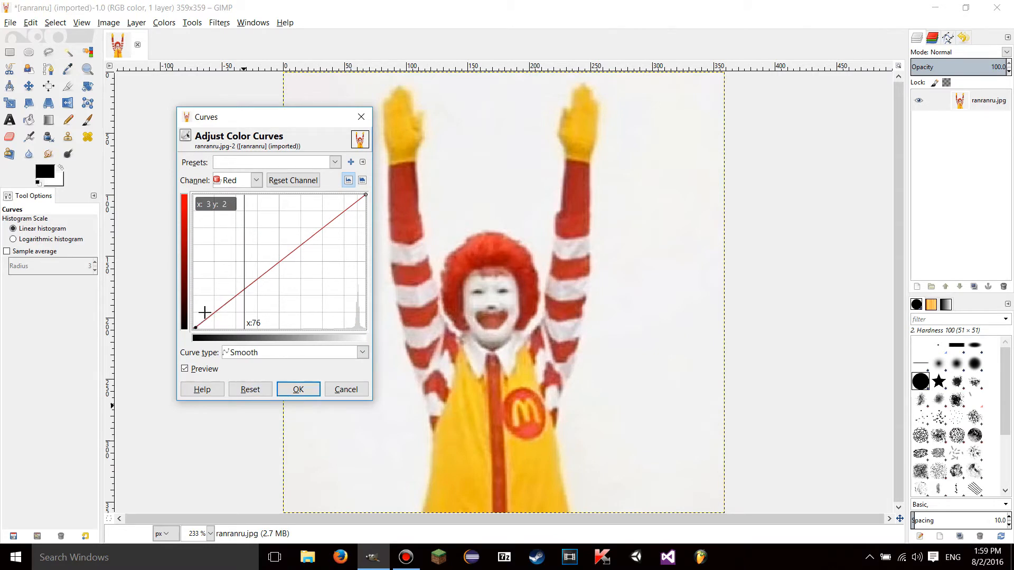
mouse_move(262, 275)
mouse_down()
mouse_move(281, 324)
mouse_move(255, 267)
mouse_move(280, 296)
mouse_move(278, 323)
mouse_move(269, 267)
mouse_move(318, 314)
mouse_move(296, 280)
mouse_move(357, 318)
mouse_move(295, 294)
mouse_move(351, 325)
mouse_move(249, 256)
mouse_move(226, 217)
mouse_move(308, 269)
mouse_move(326, 296)
mouse_up()
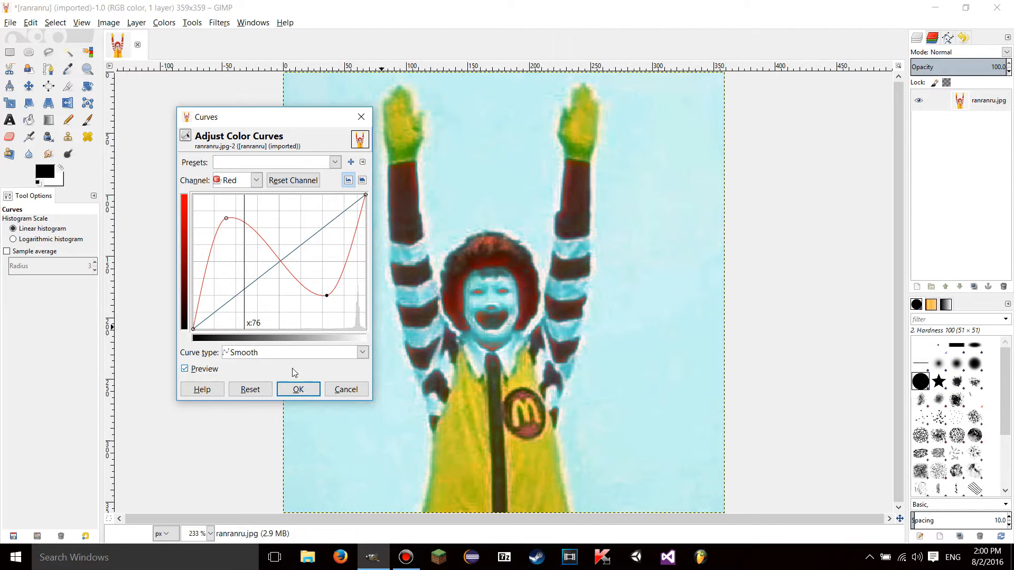
click(249, 389)
click(255, 181)
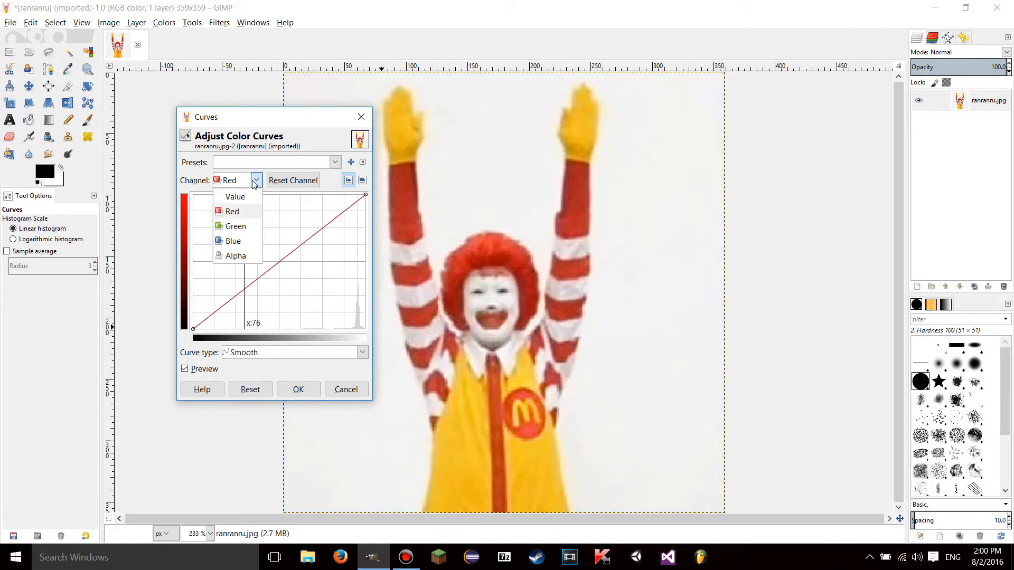
click(233, 196)
drag(236, 236, 321, 327)
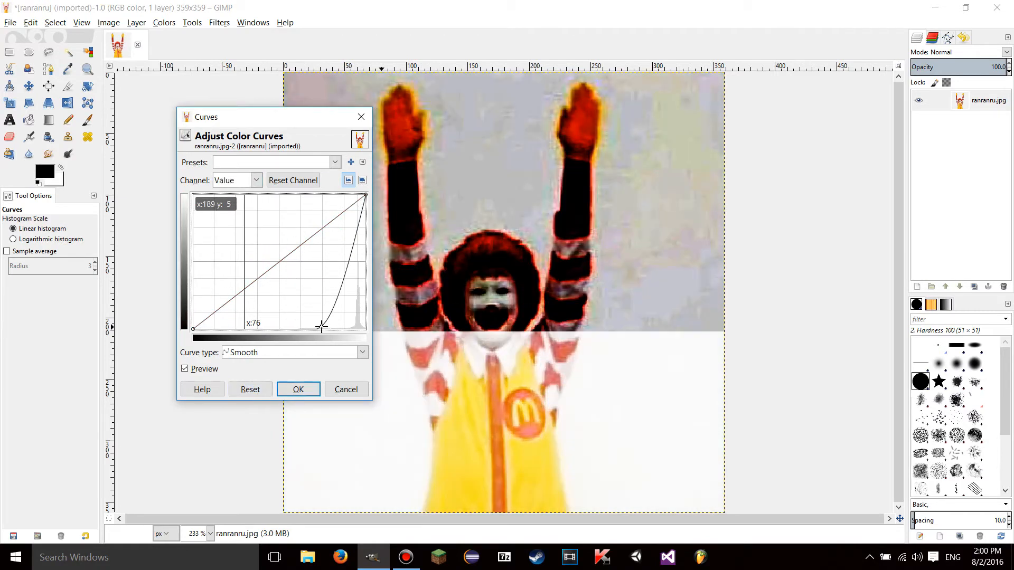
click(247, 185)
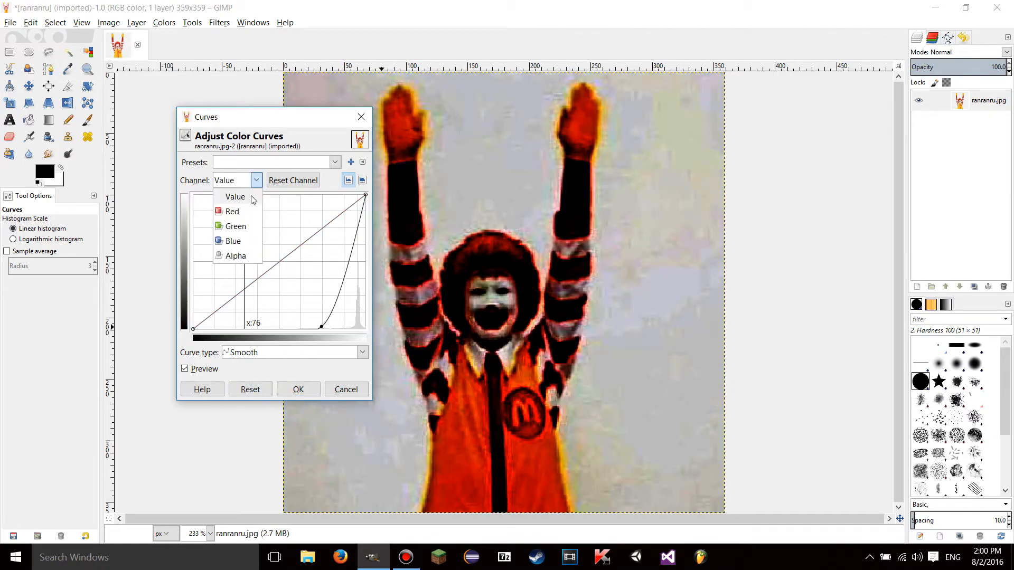
click(227, 208)
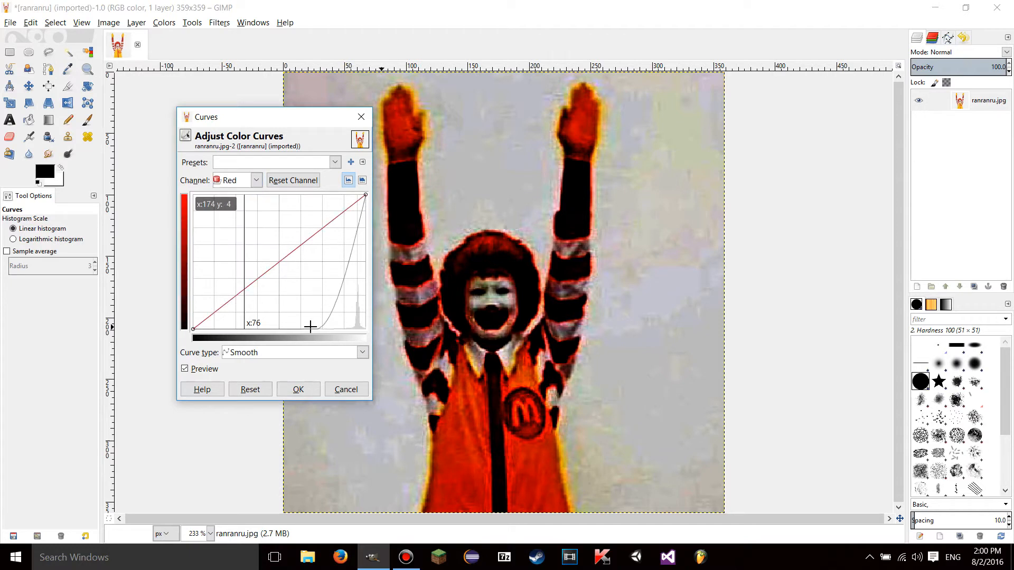
mouse_move(294, 252)
mouse_down()
mouse_move(330, 303)
mouse_move(249, 204)
mouse_move(302, 207)
mouse_up()
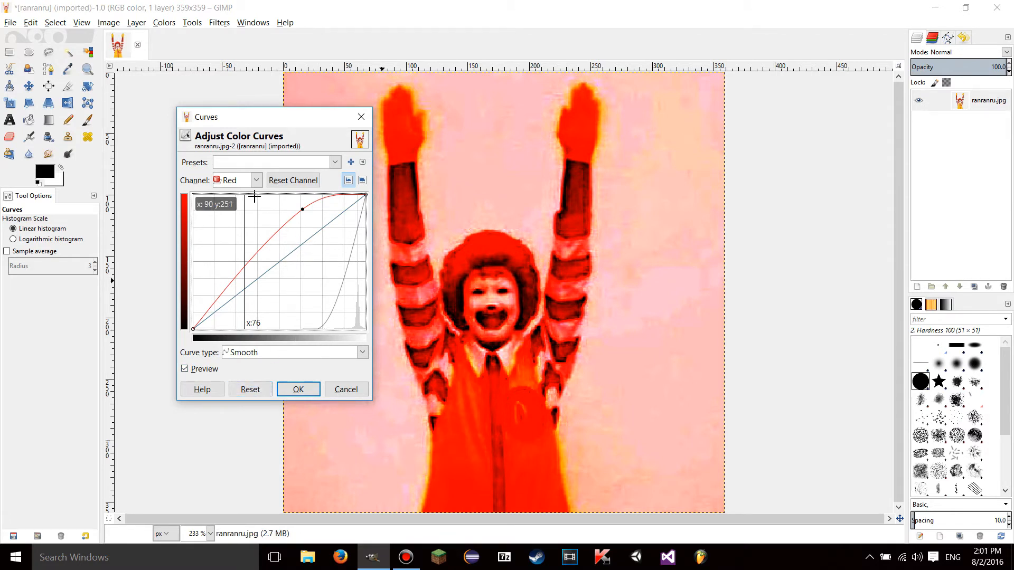
click(282, 184)
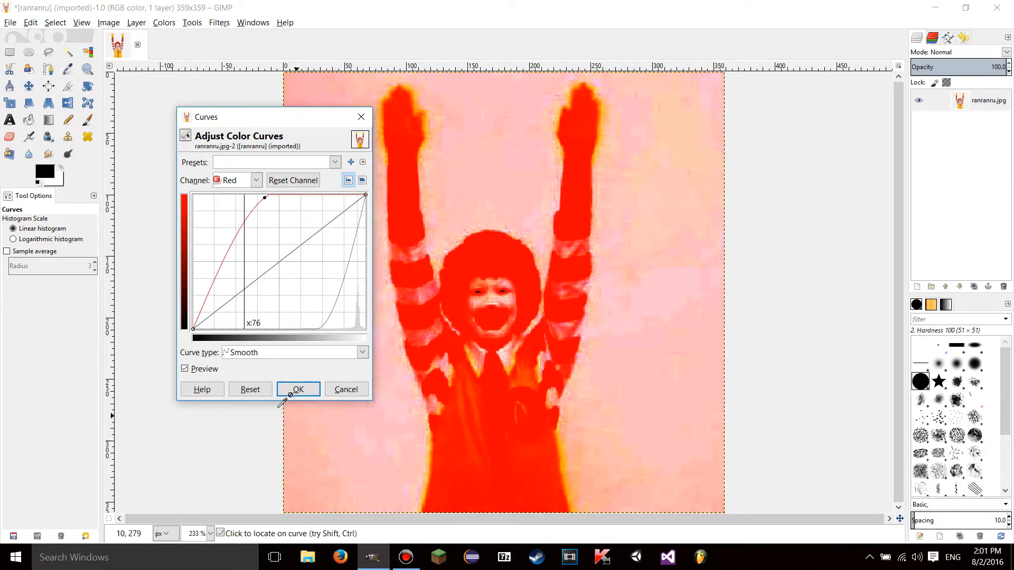
click(250, 388)
click(256, 181)
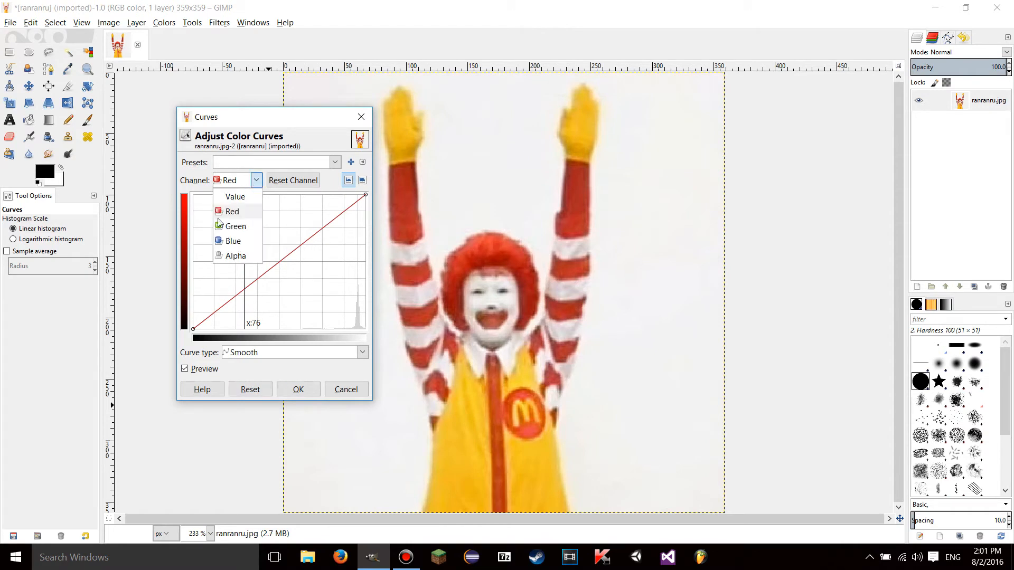
Bend the Green curve into a wave and push the Blue curve up steeply.
click(244, 228)
mouse_move(249, 259)
mouse_down()
mouse_move(214, 203)
mouse_move(311, 279)
mouse_up()
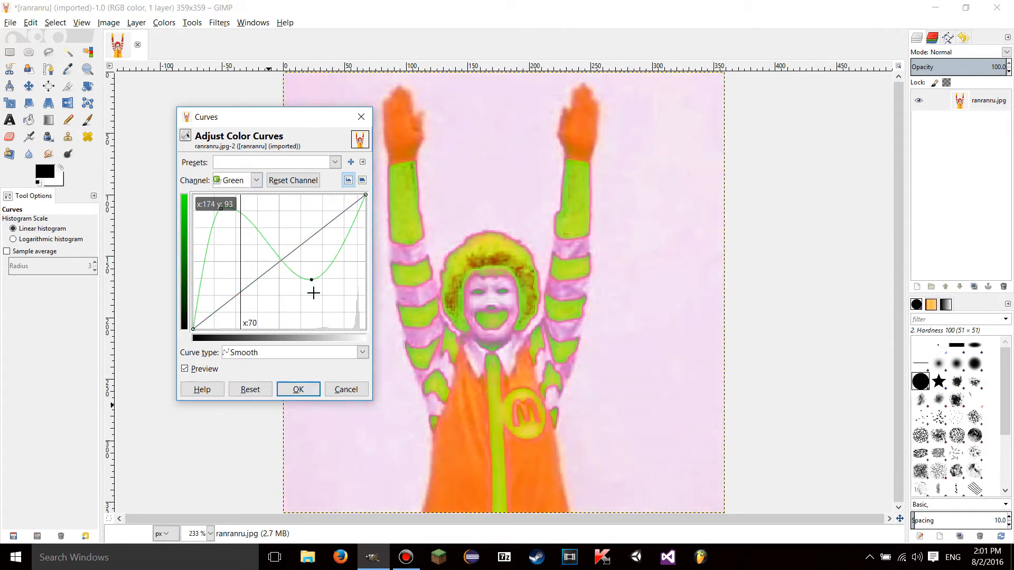
click(261, 184)
click(258, 245)
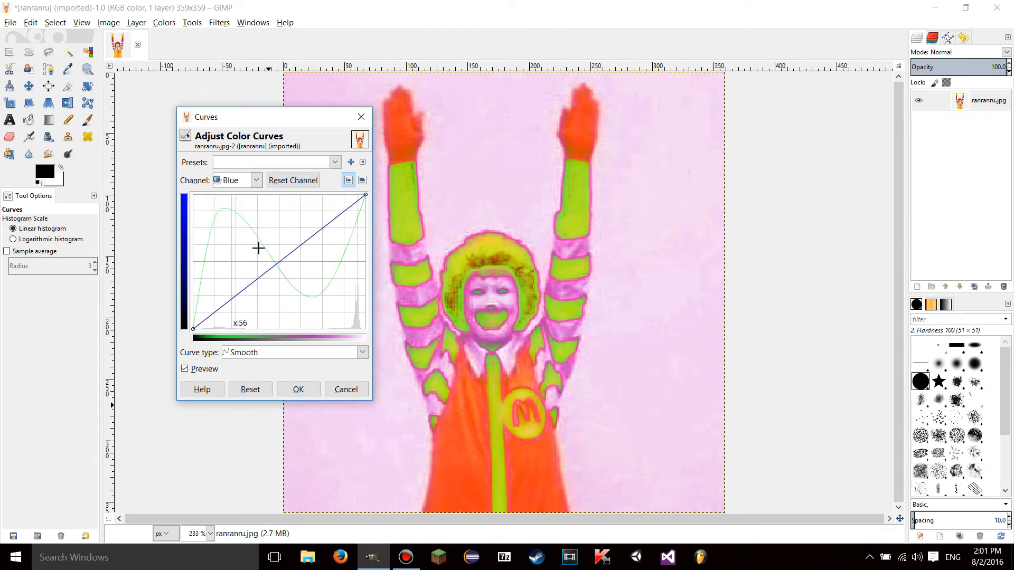
drag(274, 289, 282, 197)
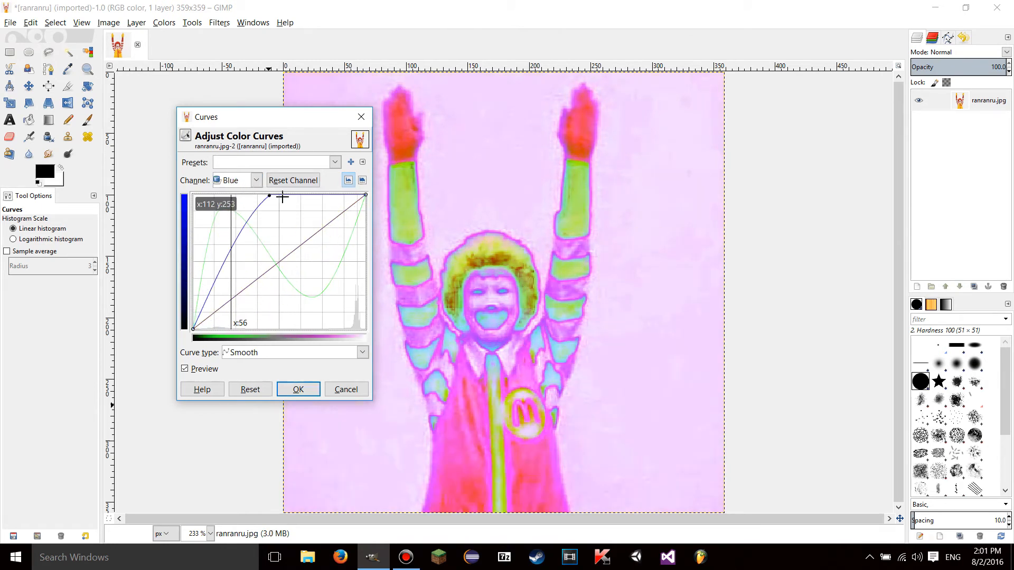
Pull the Red curve down and bend the Value curve to darken the image.
click(238, 180)
click(238, 211)
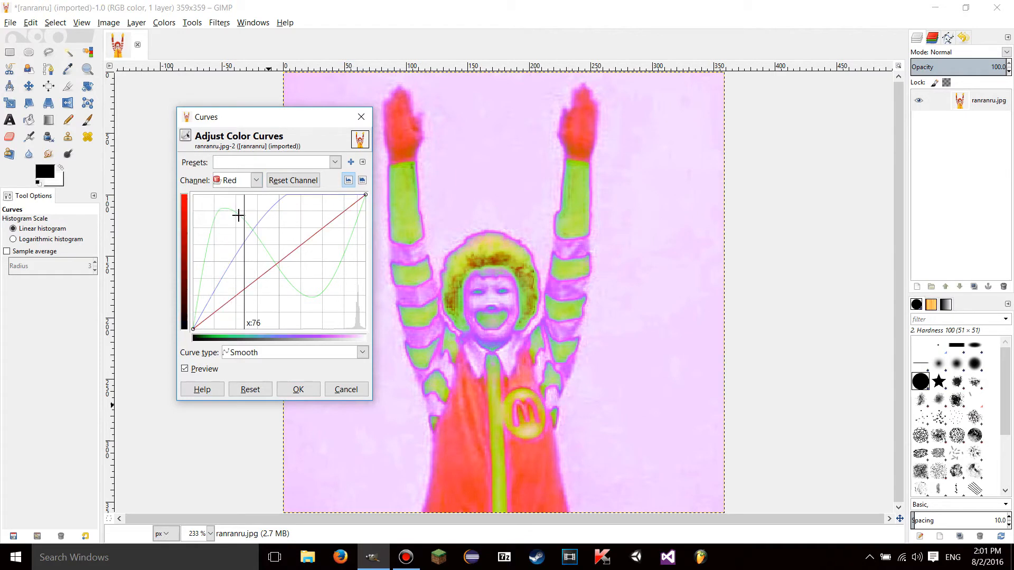
drag(263, 226, 314, 317)
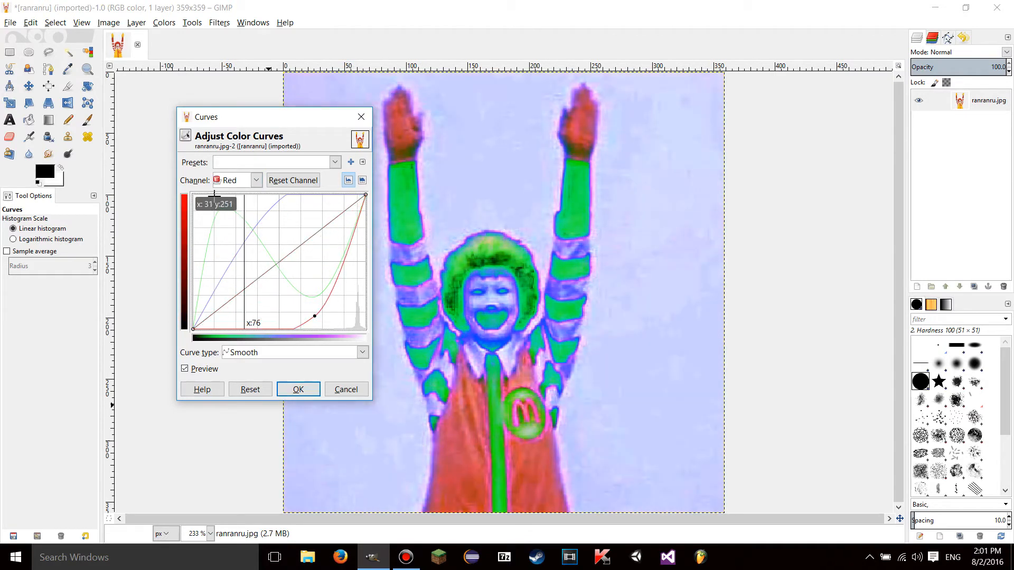
click(238, 181)
mouse_move(256, 228)
mouse_down()
mouse_move(305, 279)
mouse_move(320, 323)
mouse_up()
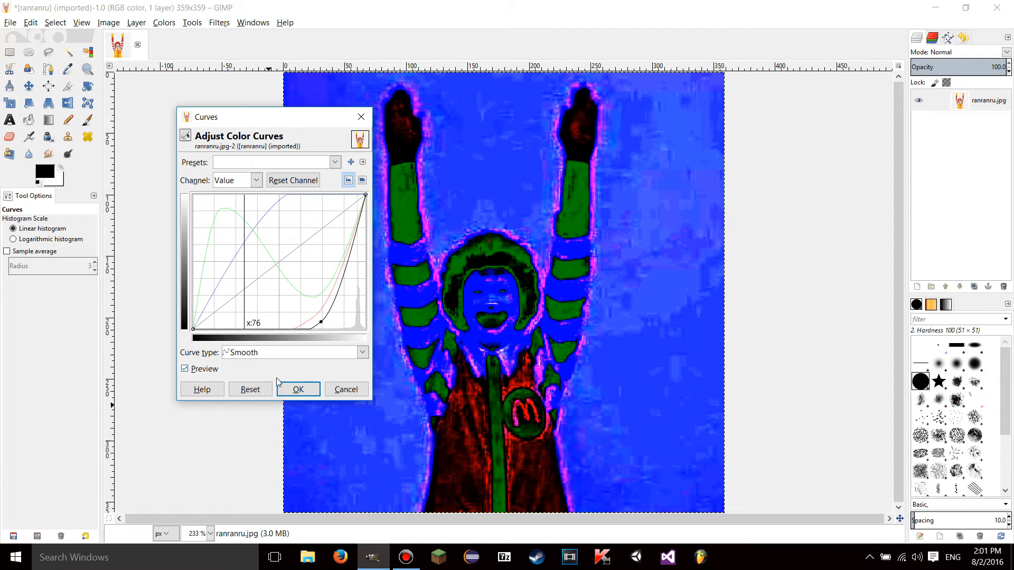
Reset all channel curves to straight lines and select the Alpha channel.
click(249, 389)
click(229, 183)
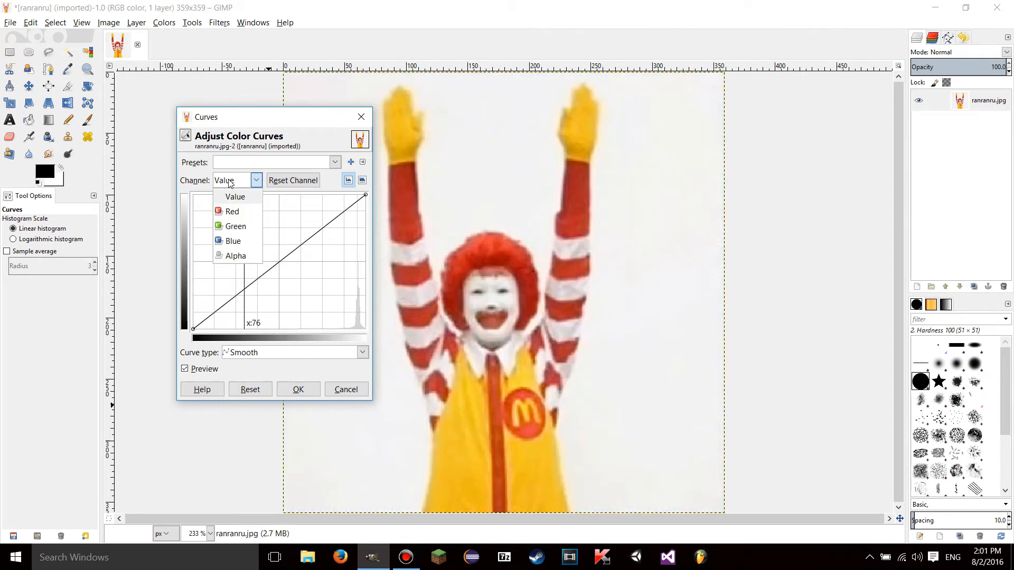
click(234, 256)
Cancel Curves without applying, then bring up and dismiss the ranranru.jpg layer's context menu.
click(407, 558)
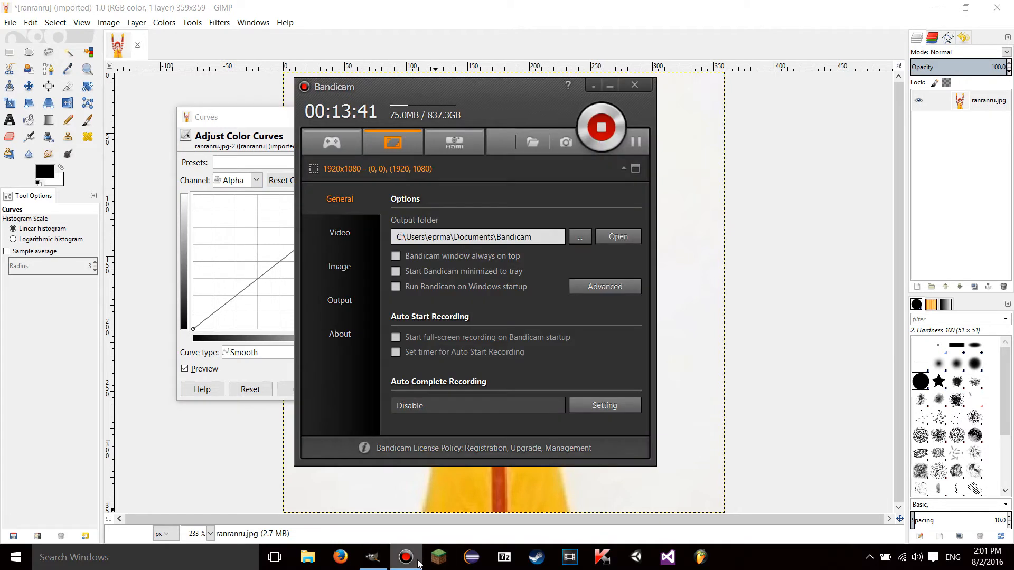
click(265, 118)
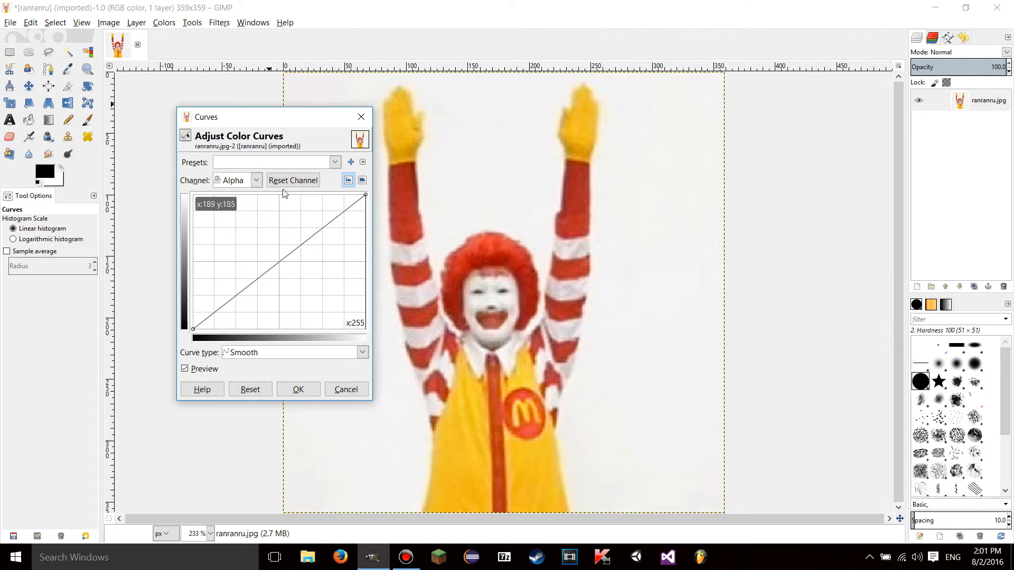
click(361, 117)
click(976, 101)
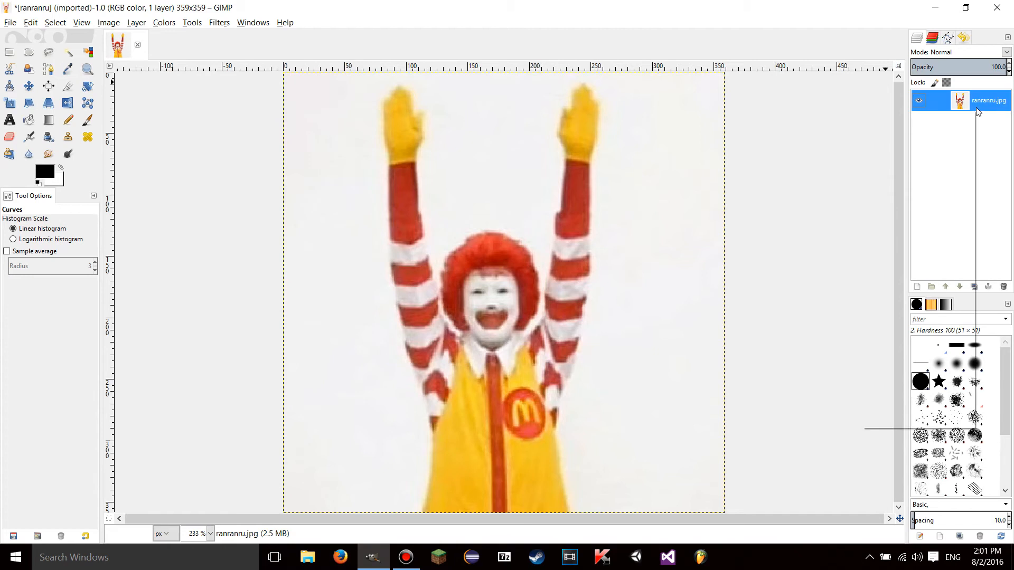
right_click(975, 106)
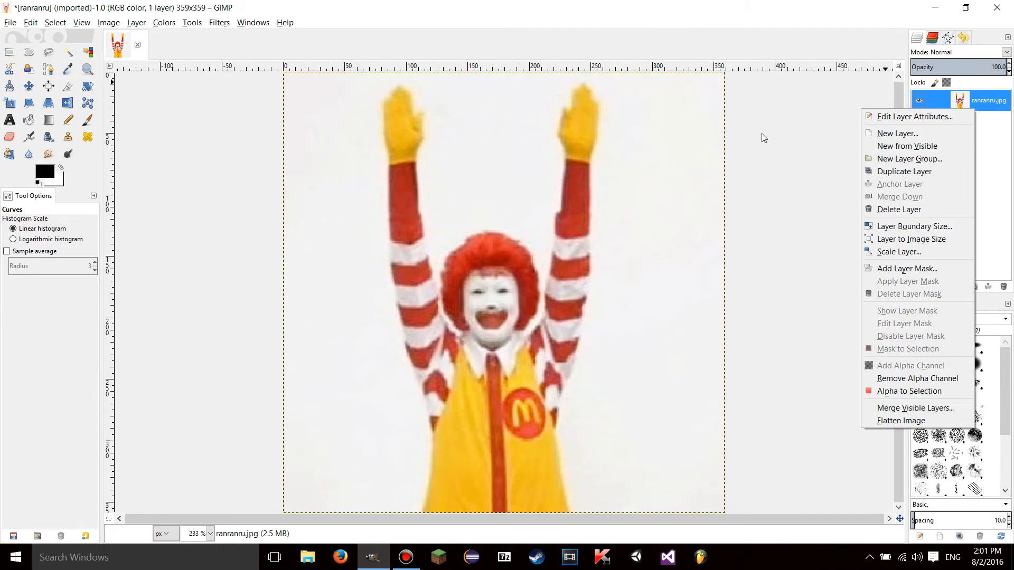
click(135, 95)
Erase a transparent patch along the photo's left edge beside the left arm.
click(10, 136)
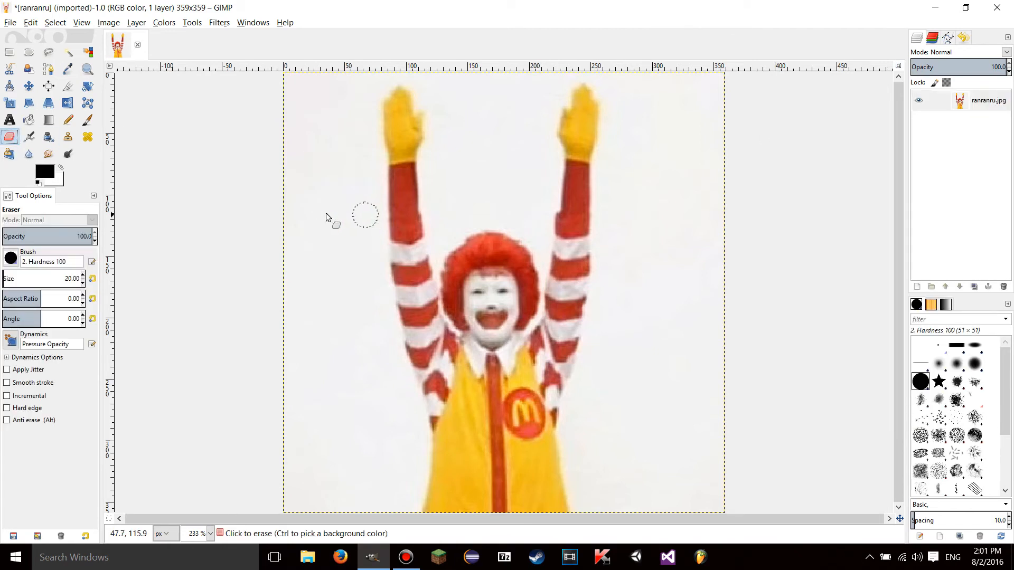
mouse_move(295, 260)
mouse_down()
mouse_move(288, 306)
mouse_move(294, 296)
mouse_up()
drag(318, 216, 320, 256)
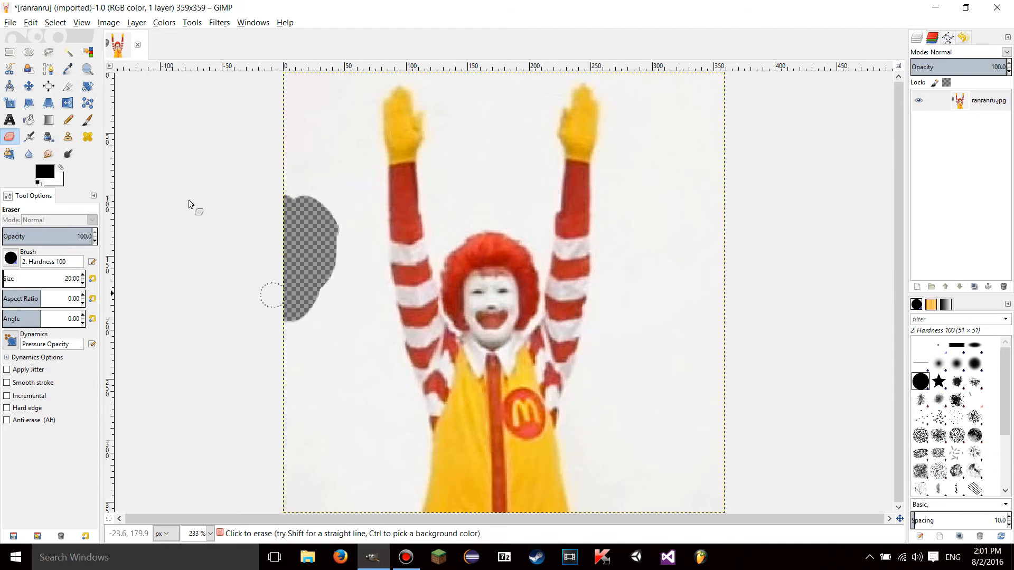
Reopen Colors > Curves and set the Channel to Alpha.
click(194, 24)
click(178, 114)
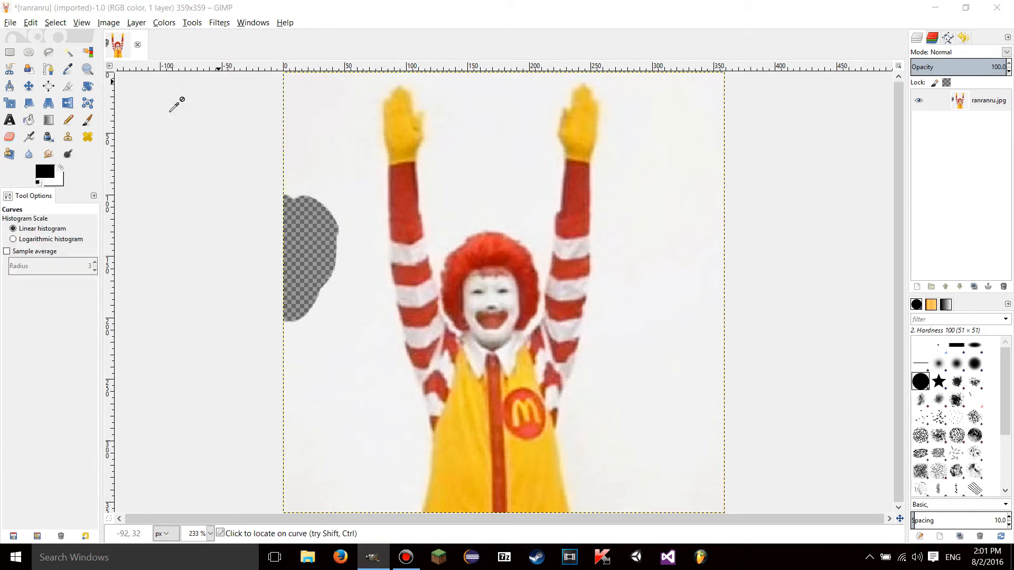
click(237, 181)
click(238, 259)
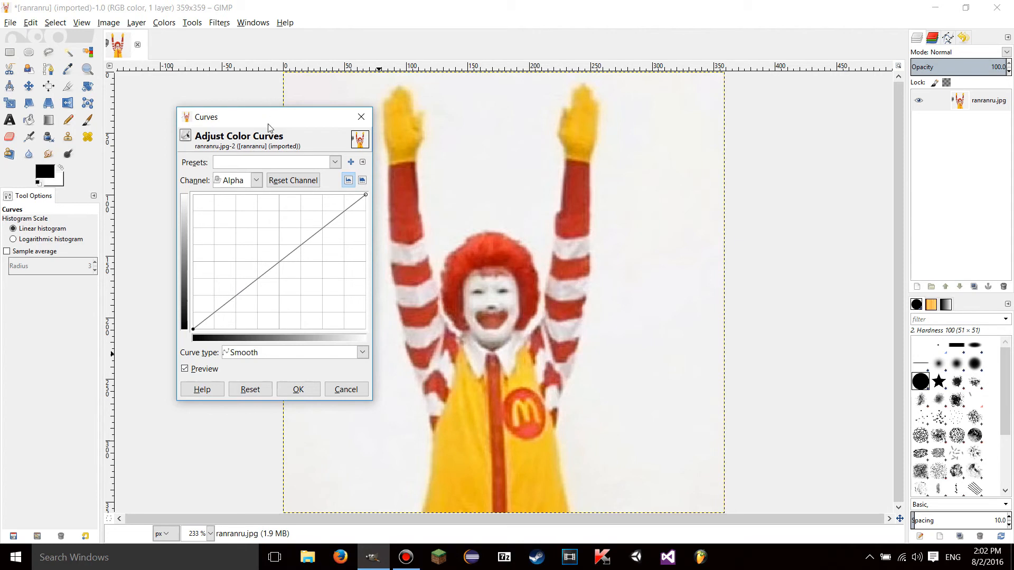
mouse_move(270, 119)
mouse_down()
mouse_move(618, 182)
mouse_move(629, 117)
mouse_up()
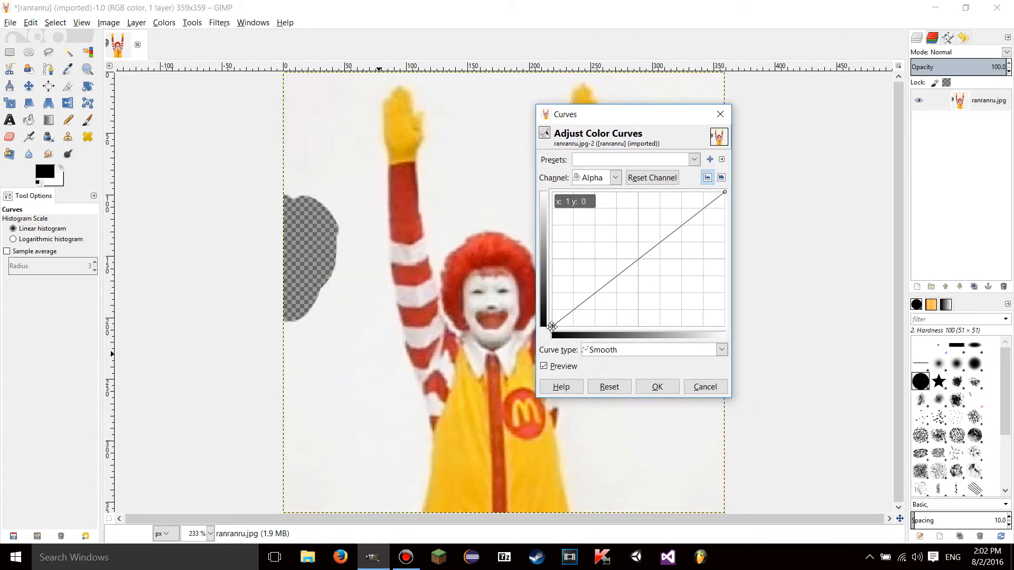
mouse_move(551, 326)
mouse_down()
mouse_move(728, 195)
mouse_move(721, 333)
mouse_up()
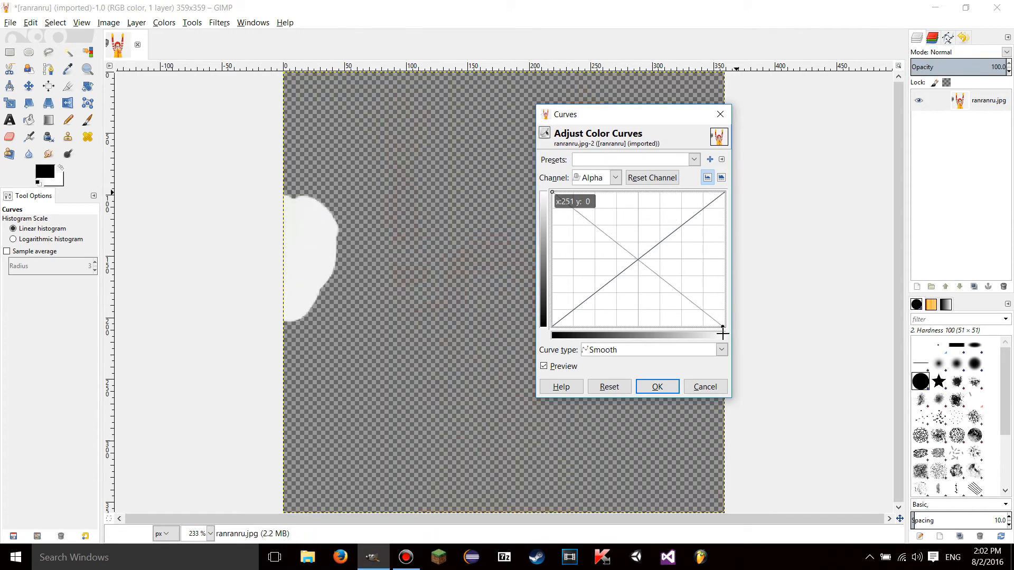
drag(670, 115, 608, 116)
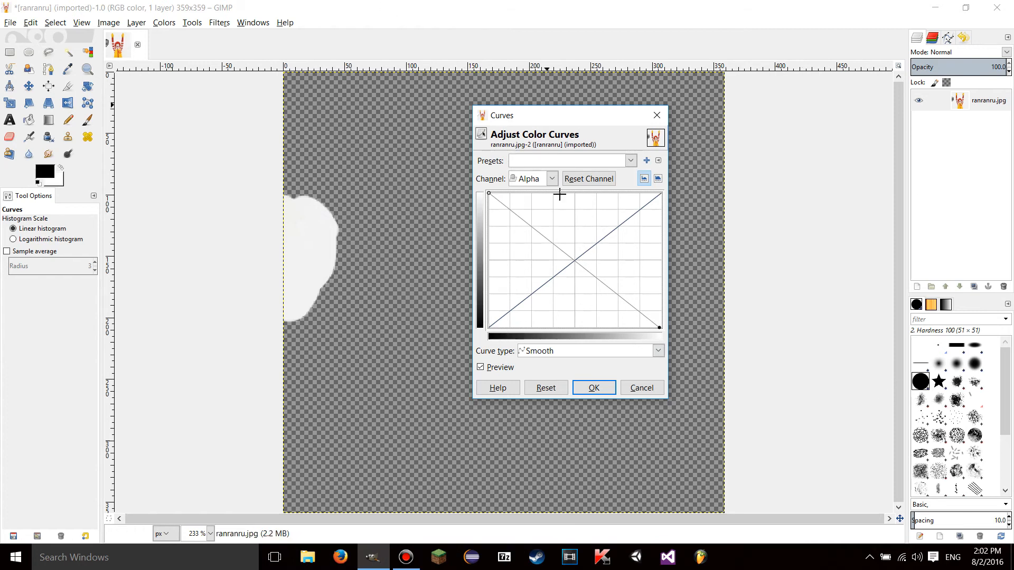
click(551, 180)
click(532, 254)
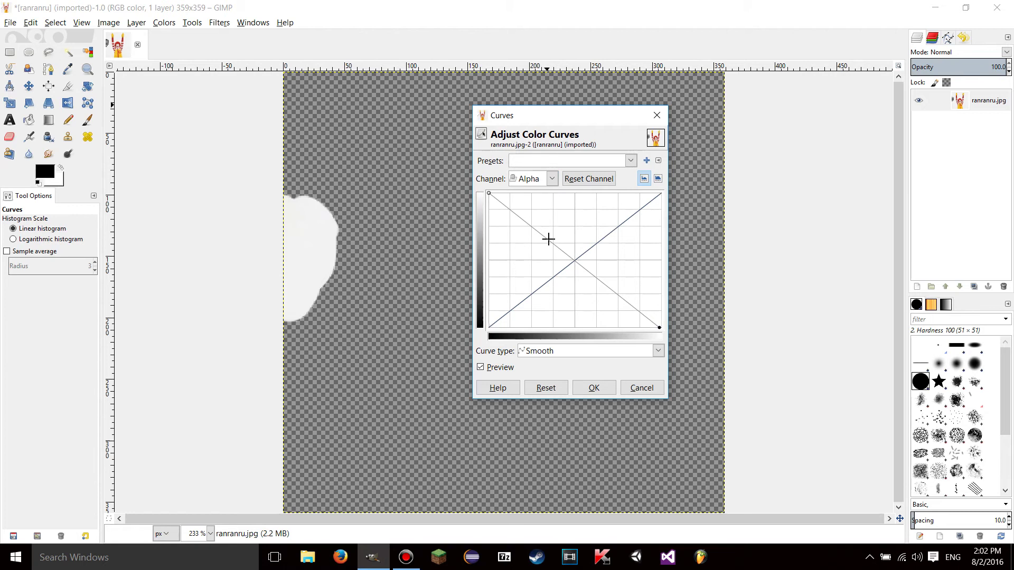
click(545, 388)
mouse_move(512, 308)
mouse_down()
mouse_move(516, 276)
mouse_move(530, 269)
mouse_up()
mouse_move(603, 227)
mouse_down()
mouse_move(622, 253)
mouse_move(615, 263)
mouse_up()
Reset the alpha curve, bend it with a new point, then reset it straight again.
click(535, 388)
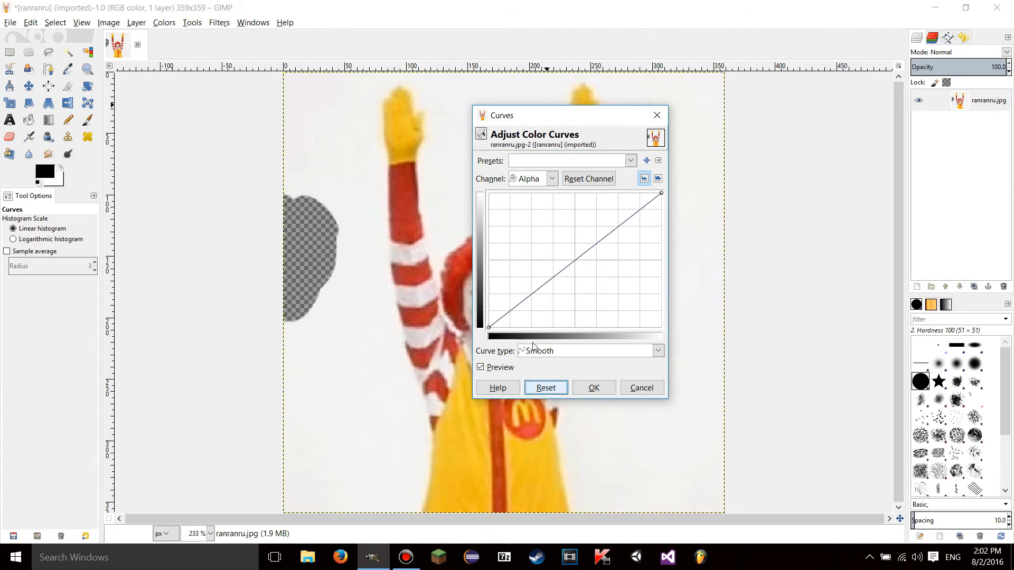
mouse_move(534, 291)
mouse_down()
mouse_move(535, 208)
mouse_move(589, 306)
mouse_move(559, 227)
mouse_move(595, 299)
mouse_move(582, 274)
mouse_move(586, 309)
mouse_move(584, 268)
mouse_move(554, 277)
mouse_move(540, 245)
mouse_move(618, 294)
mouse_move(605, 300)
mouse_move(633, 328)
mouse_move(552, 272)
mouse_move(515, 206)
mouse_move(629, 303)
mouse_move(510, 211)
mouse_move(488, 220)
mouse_move(595, 310)
mouse_move(523, 224)
mouse_move(578, 288)
mouse_move(534, 299)
mouse_move(585, 321)
mouse_move(566, 256)
mouse_up()
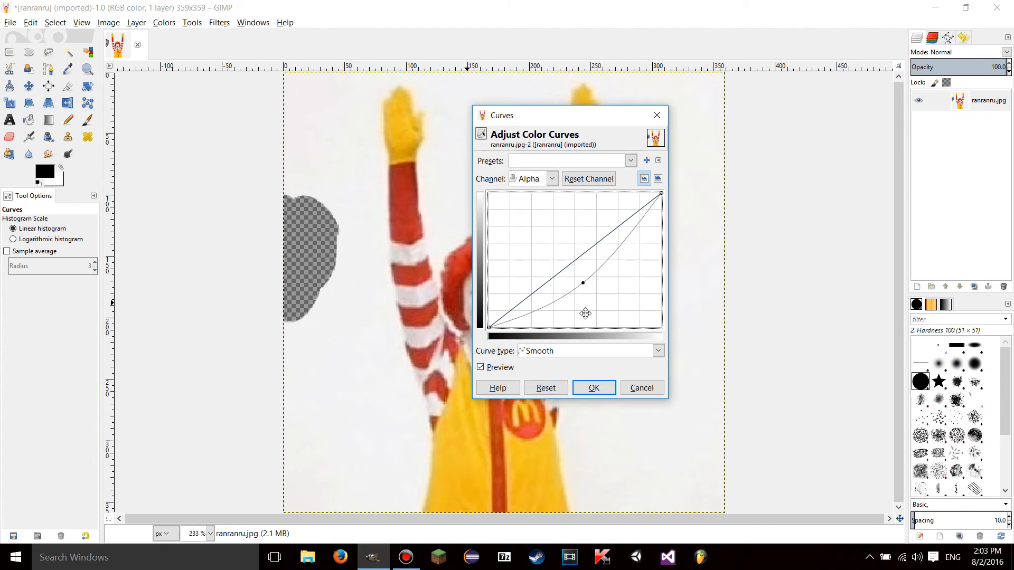
click(562, 178)
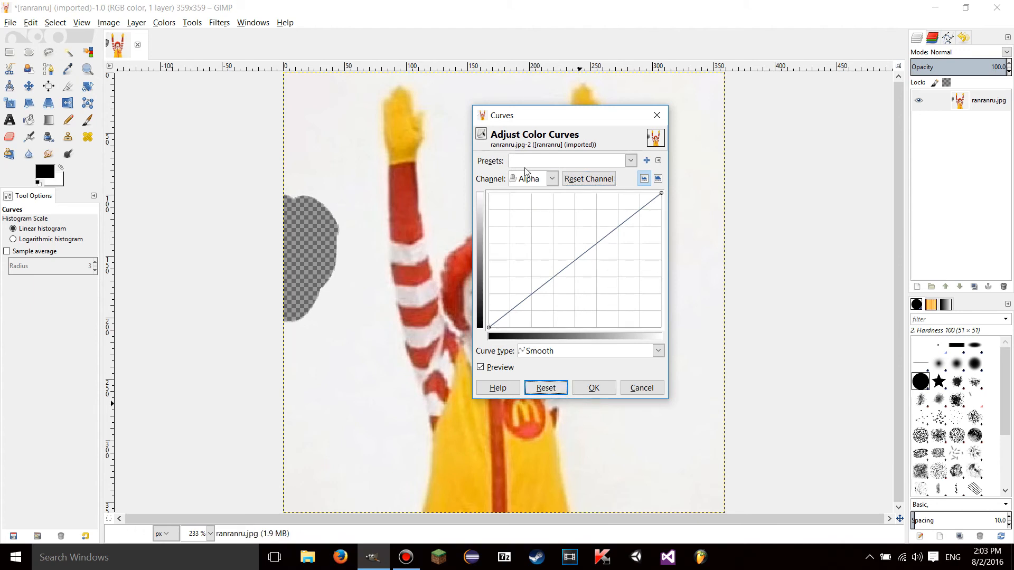
Switch the curve type to Freehand, draw an alpha curve across the graph, and reset it.
click(559, 356)
click(559, 356)
click(554, 380)
drag(497, 299, 649, 192)
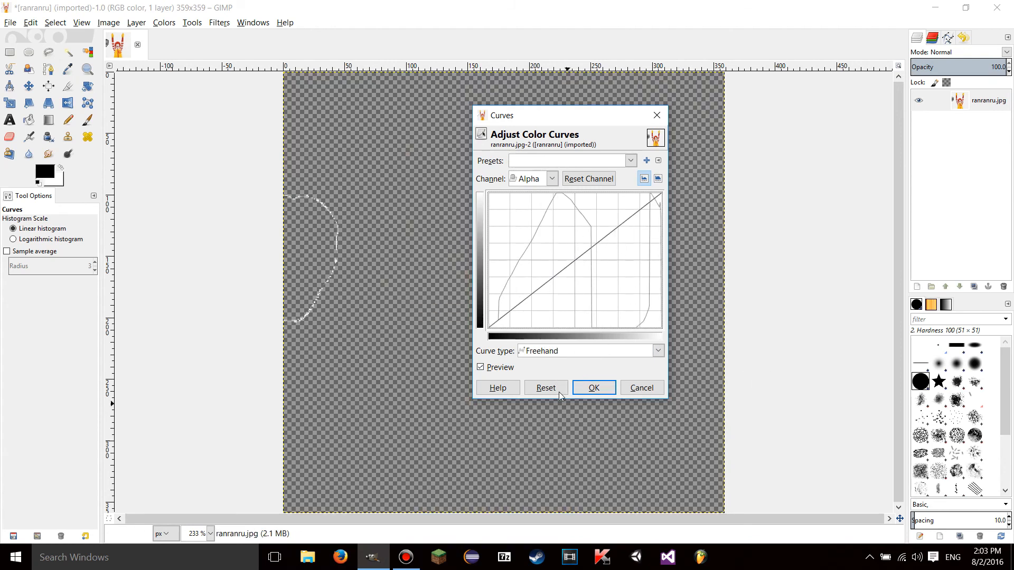
click(559, 390)
Switch the Curves channel back to Value.
click(530, 182)
click(527, 195)
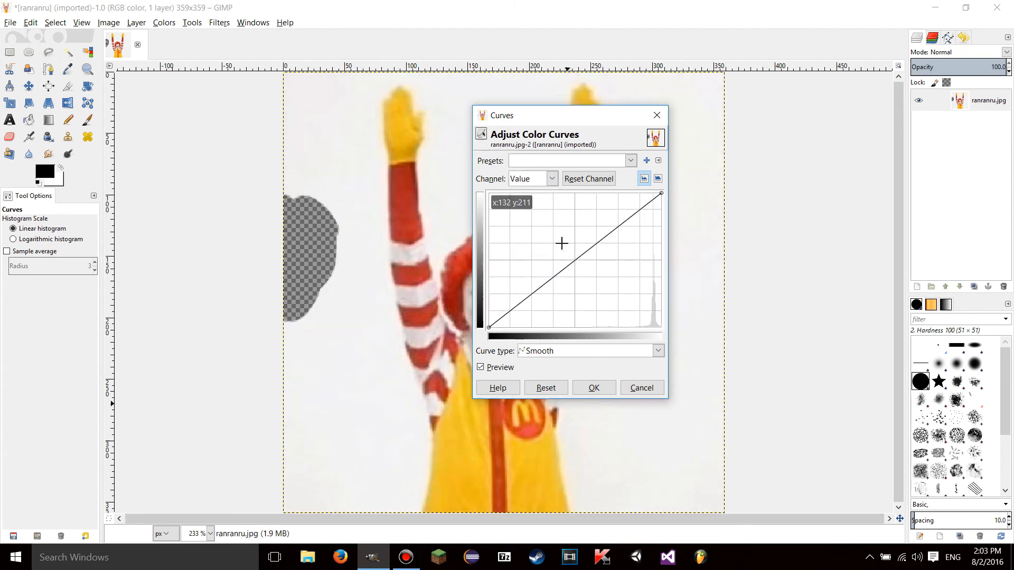